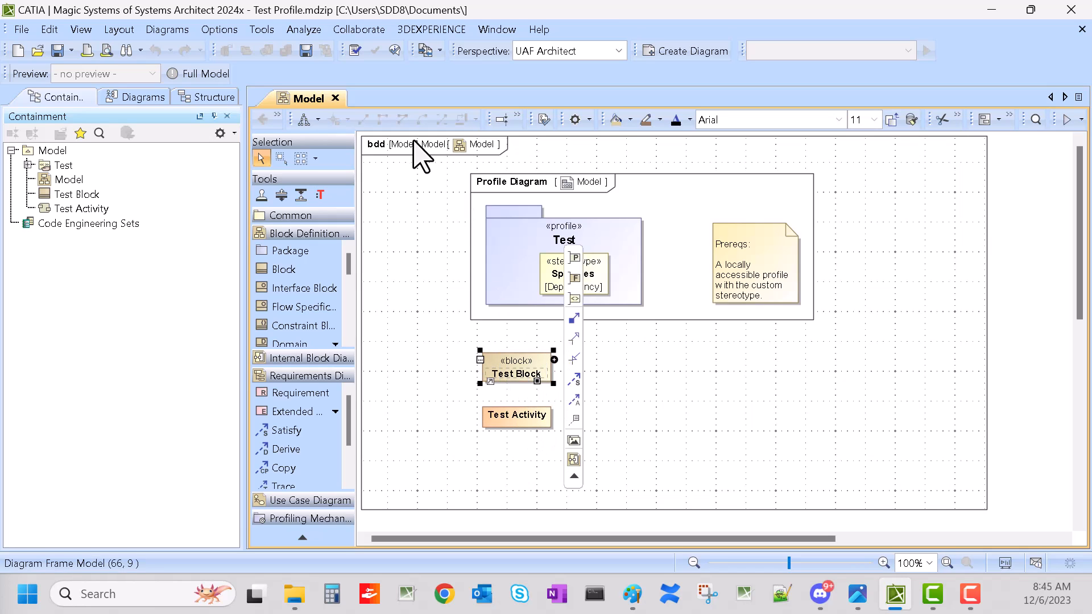
Step: Inspect the smart manipulator relationship options offered on Test Block and Test Activity in the diagram
{"action": "left_click", "coordinate": [643, 435]}
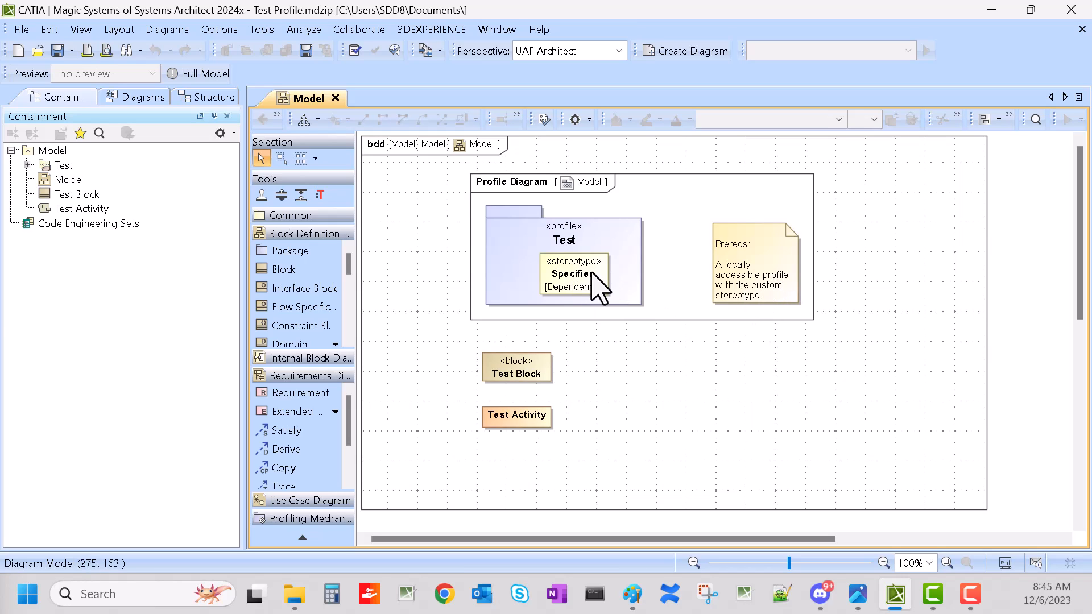
{"action": "left_click", "coordinate": [539, 371]}
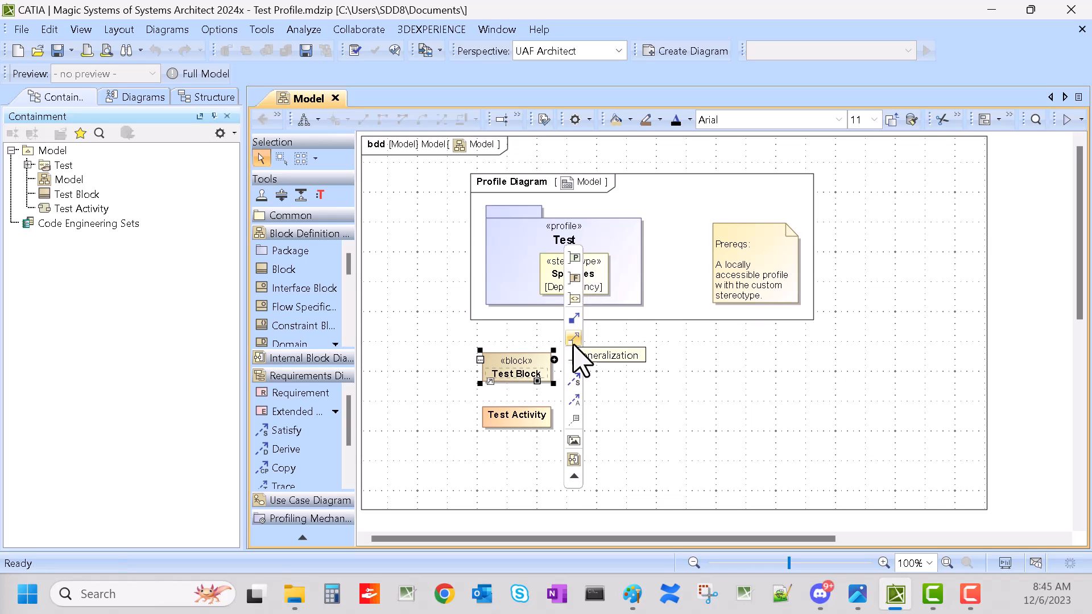
{"action": "left_click", "coordinate": [556, 373]}
{"action": "left_click", "coordinate": [545, 377]}
{"action": "left_click", "coordinate": [760, 381]}
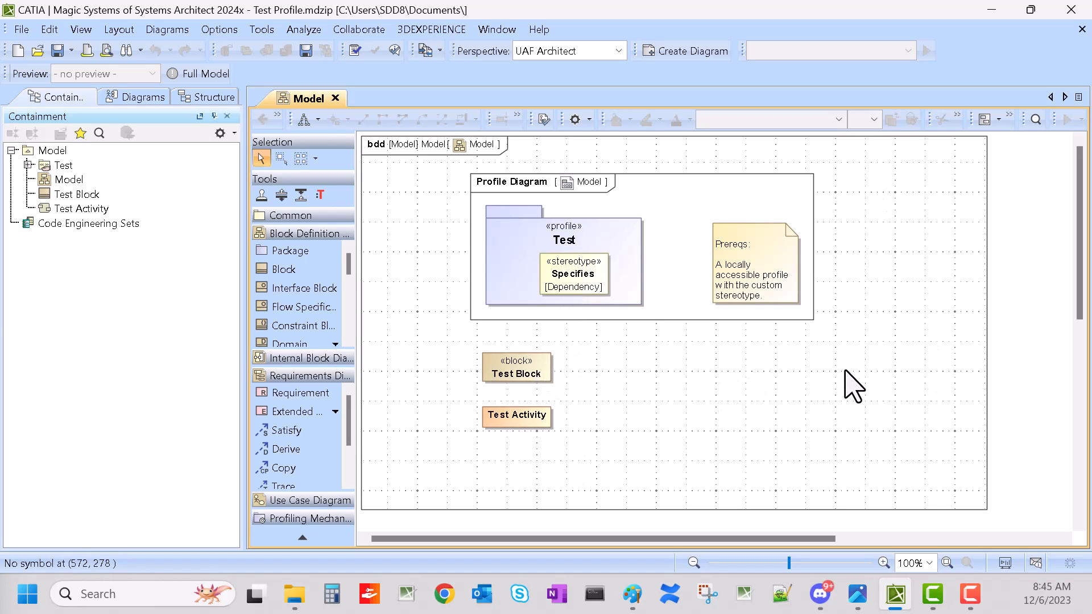
{"action": "left_click", "coordinate": [544, 414]}
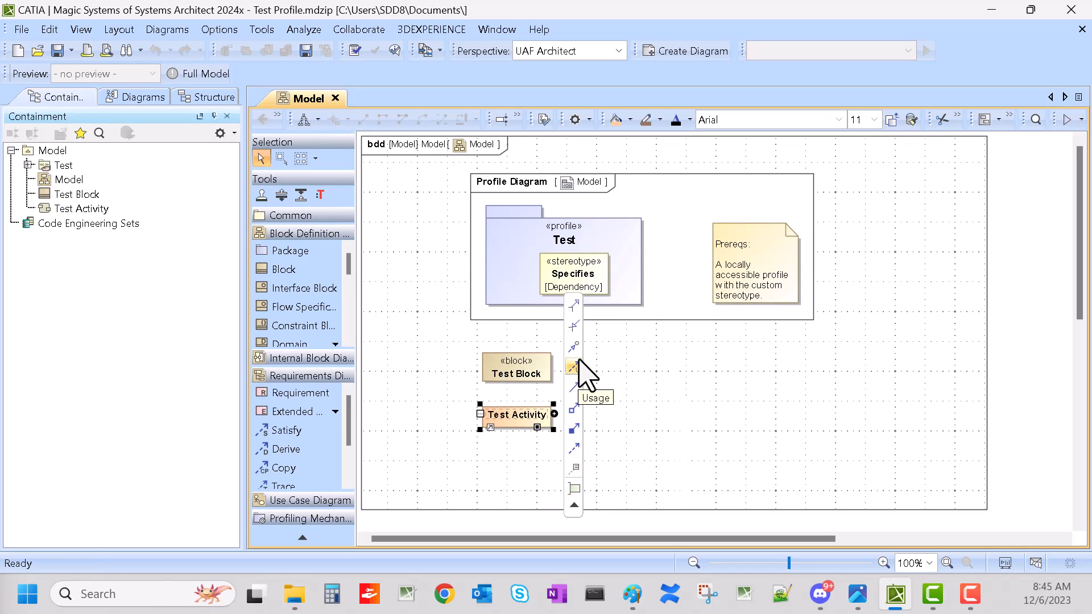
{"action": "left_click", "coordinate": [793, 427]}
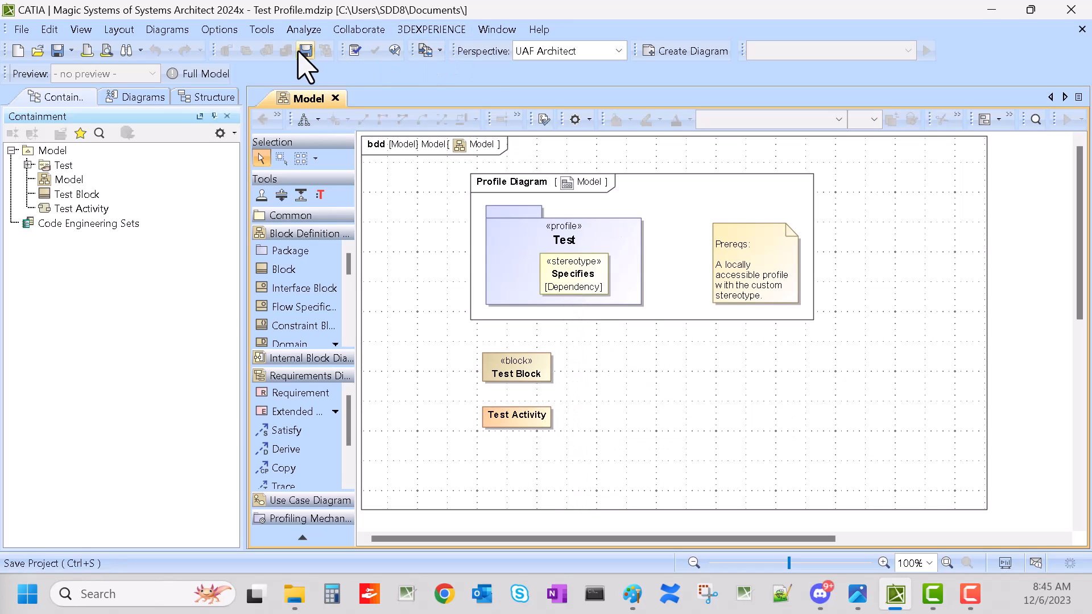
Step: Open diagram customization and locate SysML Block Definition Diagram in the diagram type list
{"action": "left_click", "coordinate": [167, 32]}
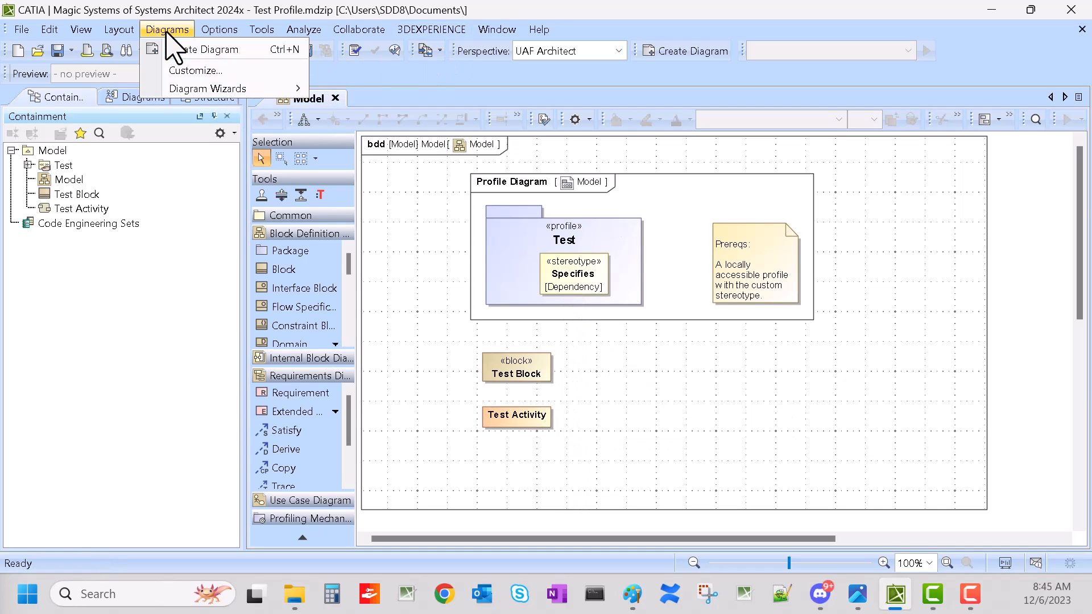
{"action": "left_click", "coordinate": [193, 72]}
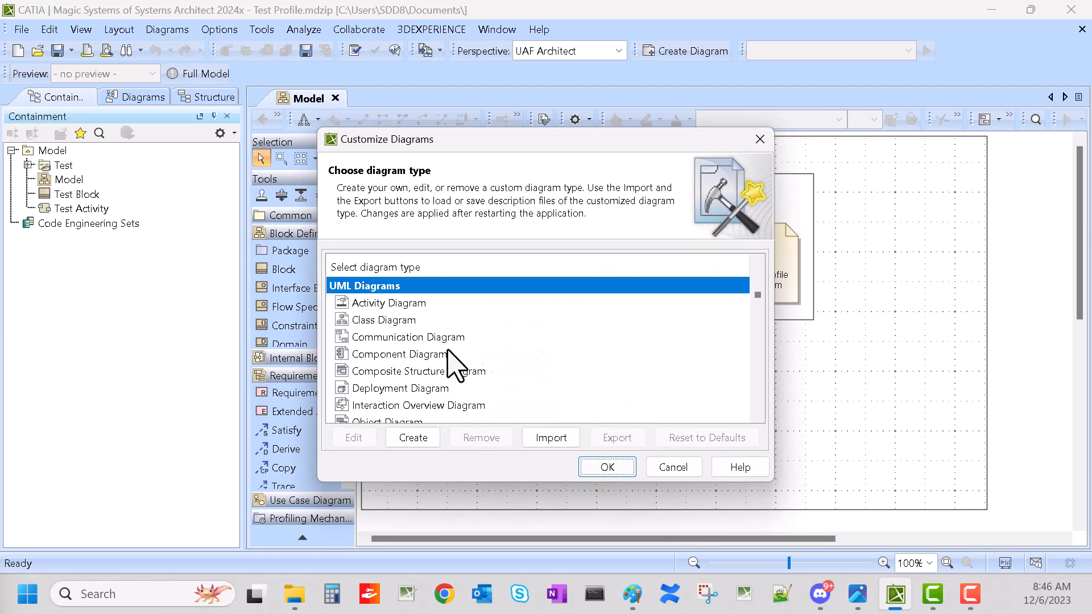
{"action": "left_click", "coordinate": [387, 322]}
{"action": "type", "text": "b"}
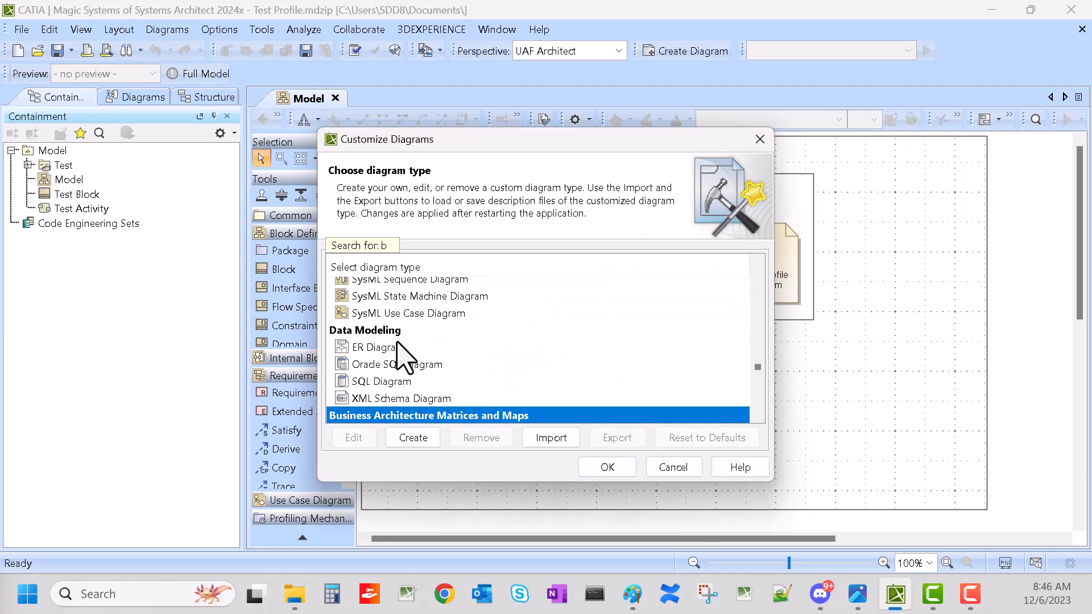
{"action": "scroll", "coordinate": [396, 348], "scroll_direction": "up", "scroll_amount": 2}
{"action": "left_click", "coordinate": [421, 318]}
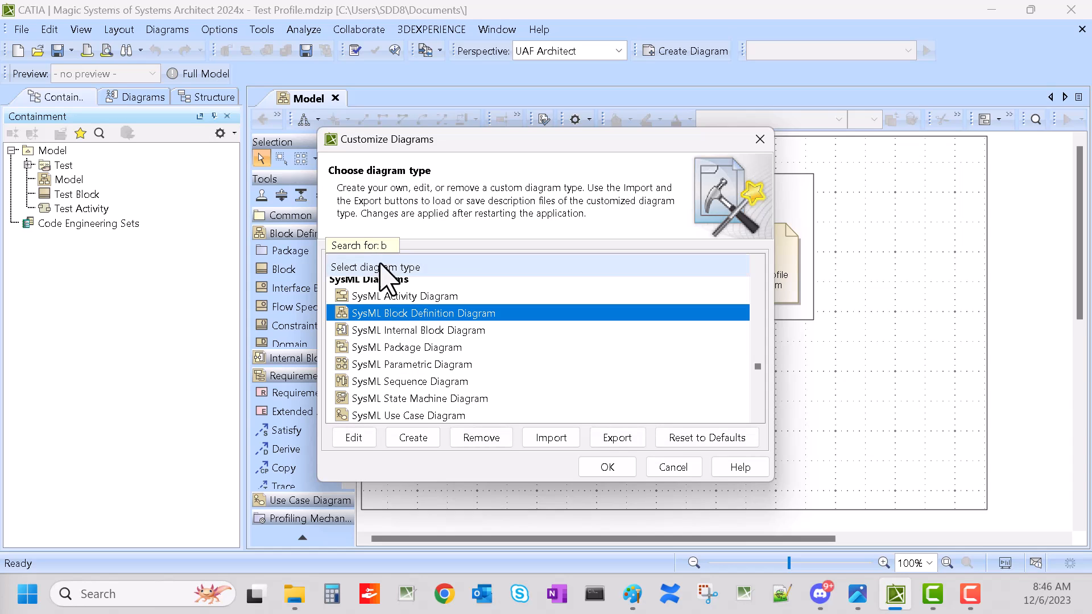
{"action": "scroll", "coordinate": [514, 360], "scroll_direction": "up", "scroll_amount": 2}
{"action": "left_click_drag", "start_coordinate": [763, 370], "coordinate": [761, 276]}
{"action": "left_click", "coordinate": [369, 304]}
{"action": "type", "text": "bb"}
{"action": "key", "text": "BackSpace"}
{"action": "key", "text": "BackSpace"}
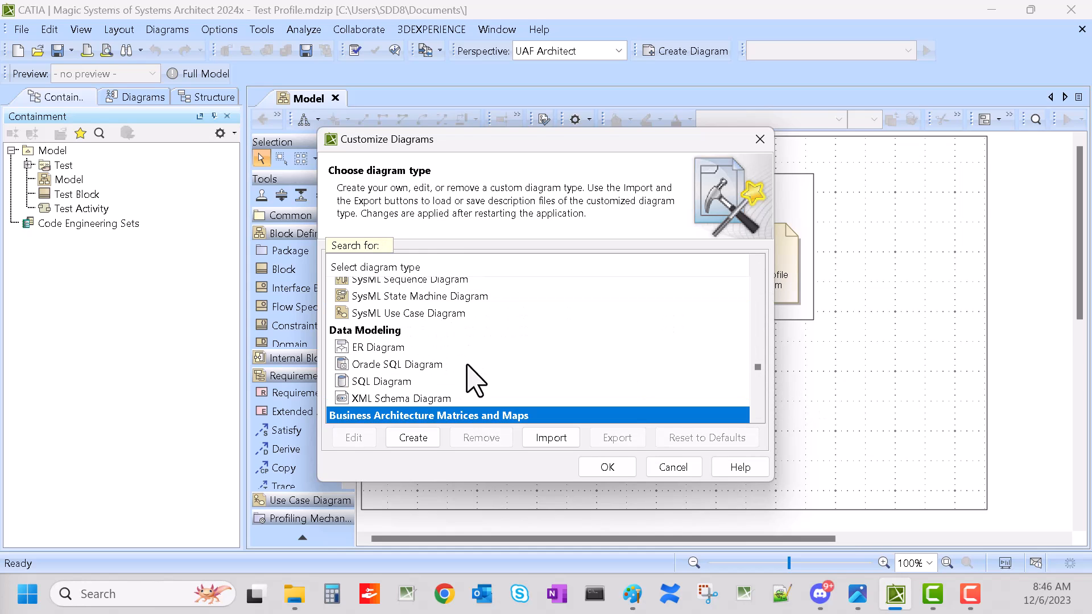
{"action": "left_click_drag", "start_coordinate": [760, 371], "coordinate": [727, 286]}
{"action": "left_click", "coordinate": [379, 303]}
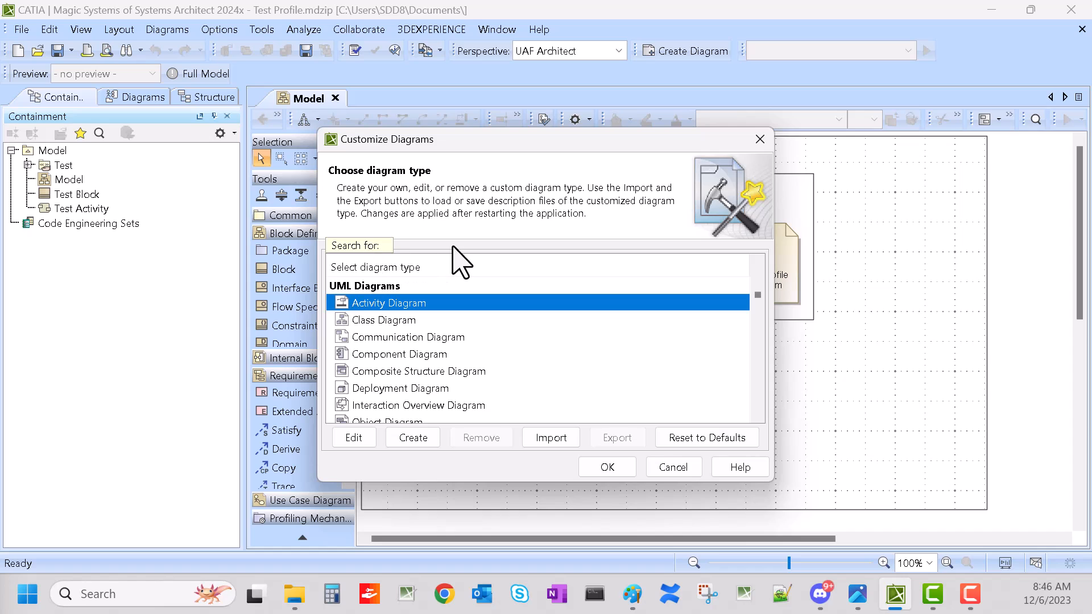
Step: Search for and select SysML Block Definition Diagram, then open it for editing in the customization wizard
{"action": "type", "text": "b"}
{"action": "scroll", "coordinate": [444, 376], "scroll_direction": "up", "scroll_amount": 2}
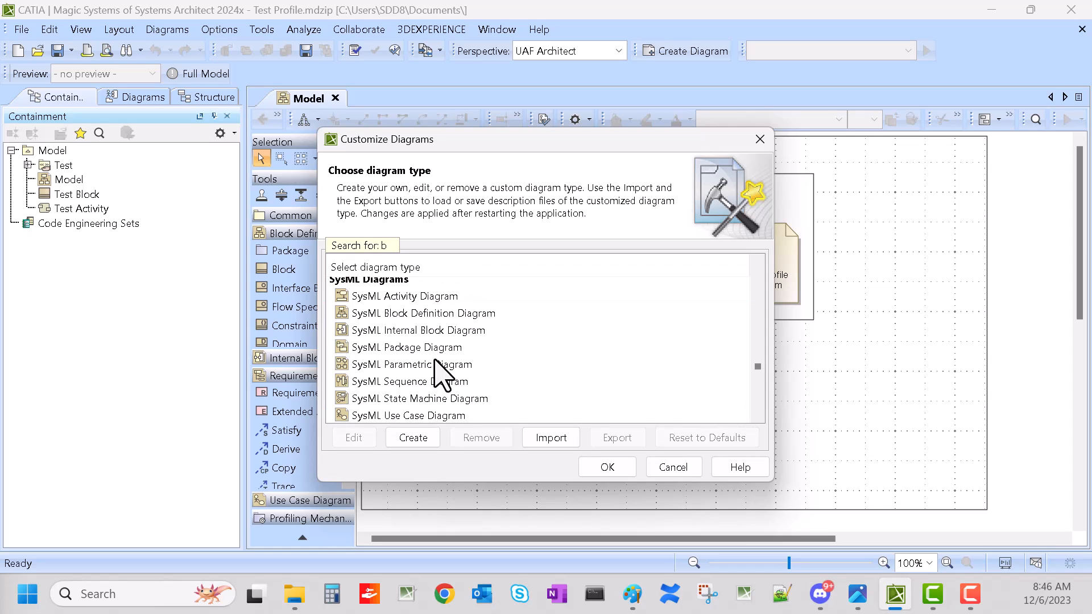
{"action": "left_click", "coordinate": [428, 315]}
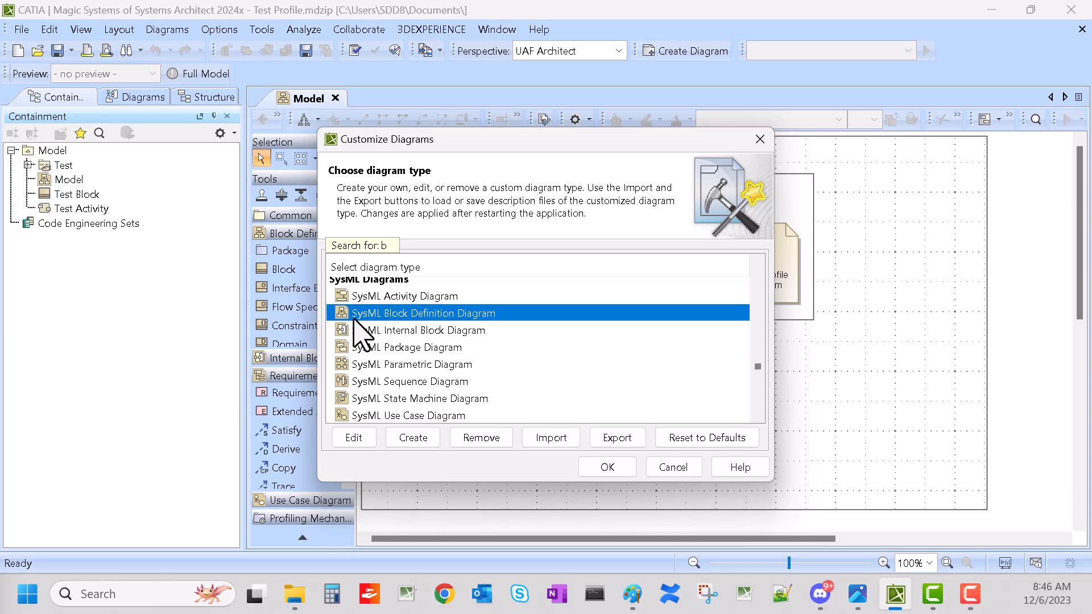
{"action": "left_click", "coordinate": [353, 439]}
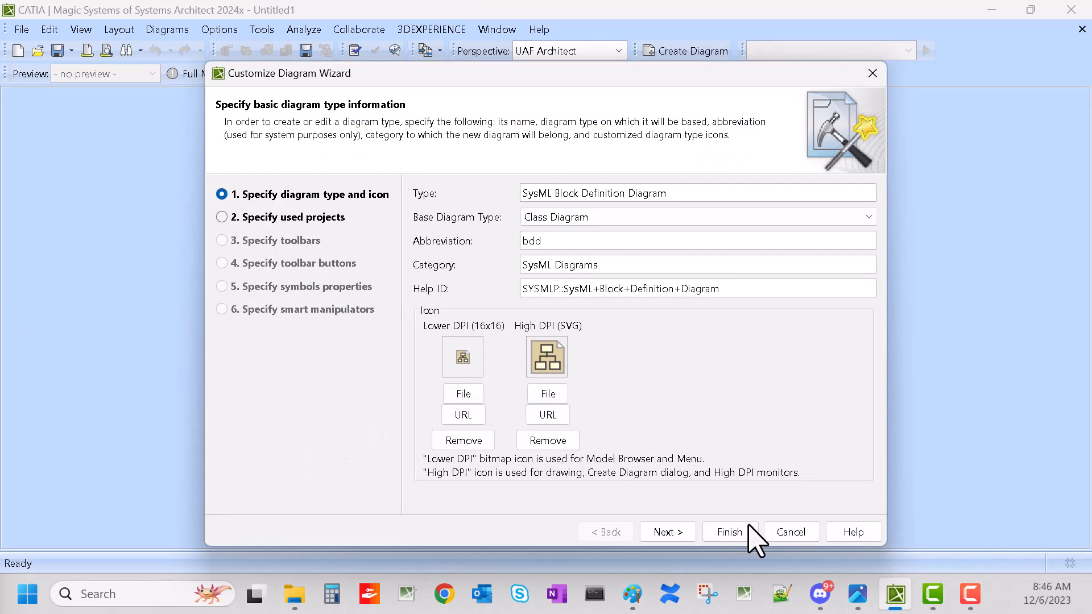
Step: Add Test Profile.mdzip from the file system as a used project of the diagram type, declining auxiliary resources
{"action": "left_click", "coordinate": [685, 537]}
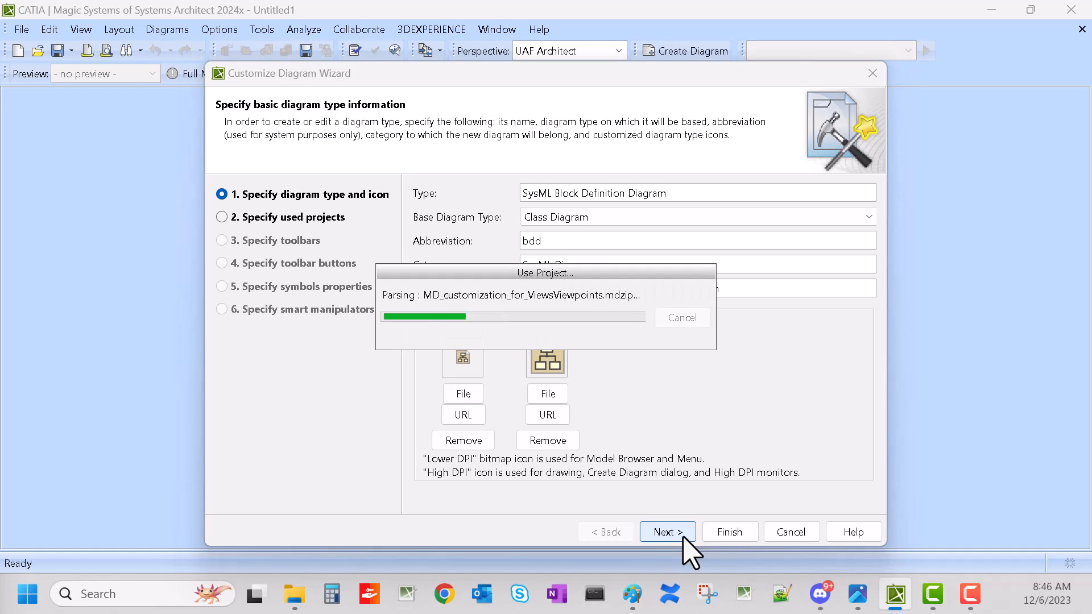
{"action": "left_click", "coordinate": [671, 498]}
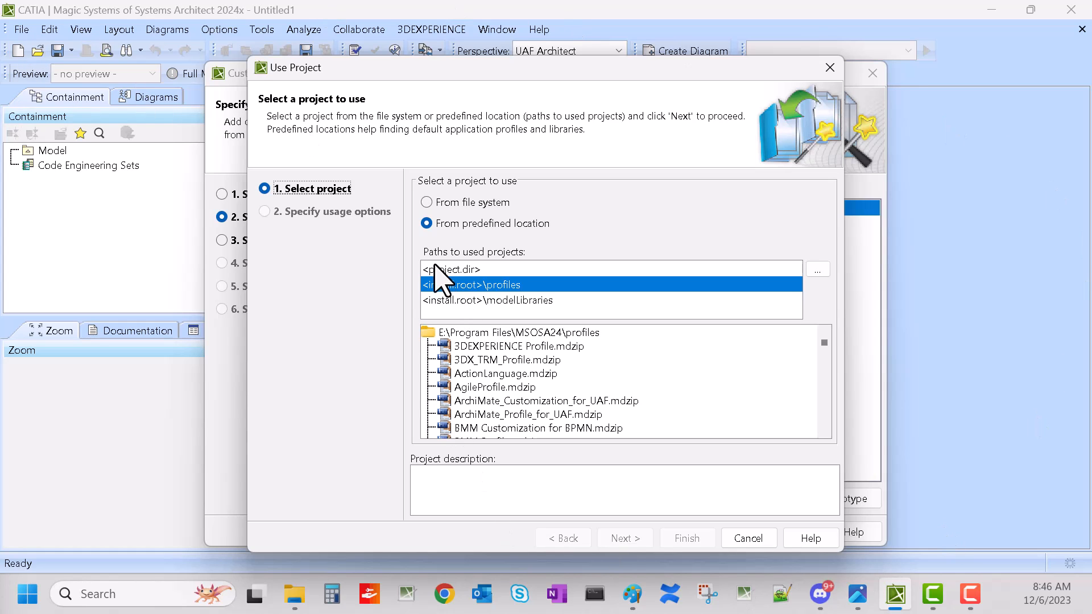
{"action": "left_click", "coordinate": [441, 202]}
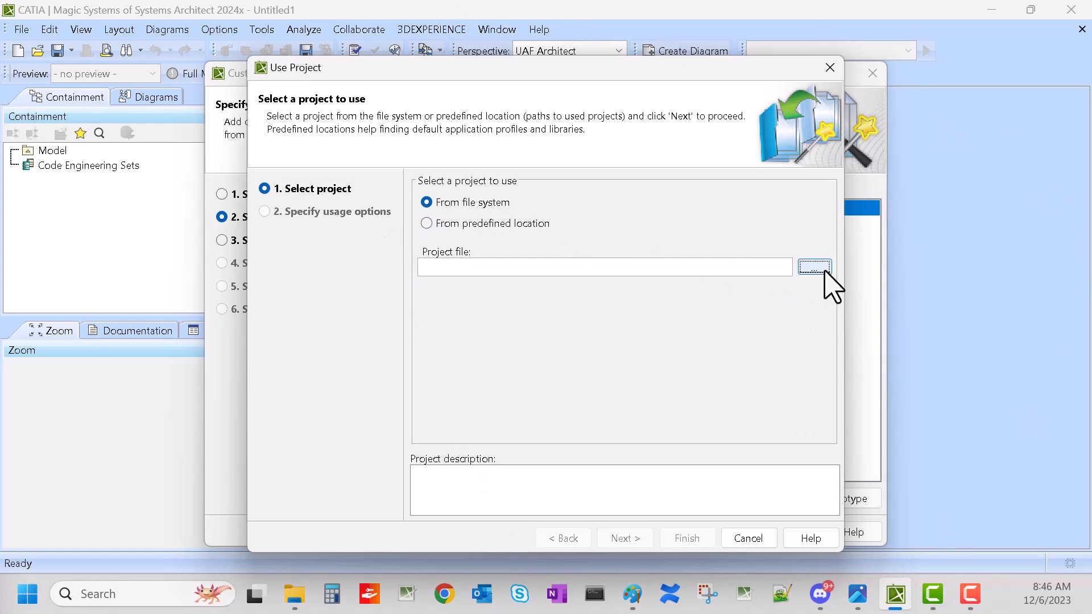
{"action": "left_click", "coordinate": [824, 270]}
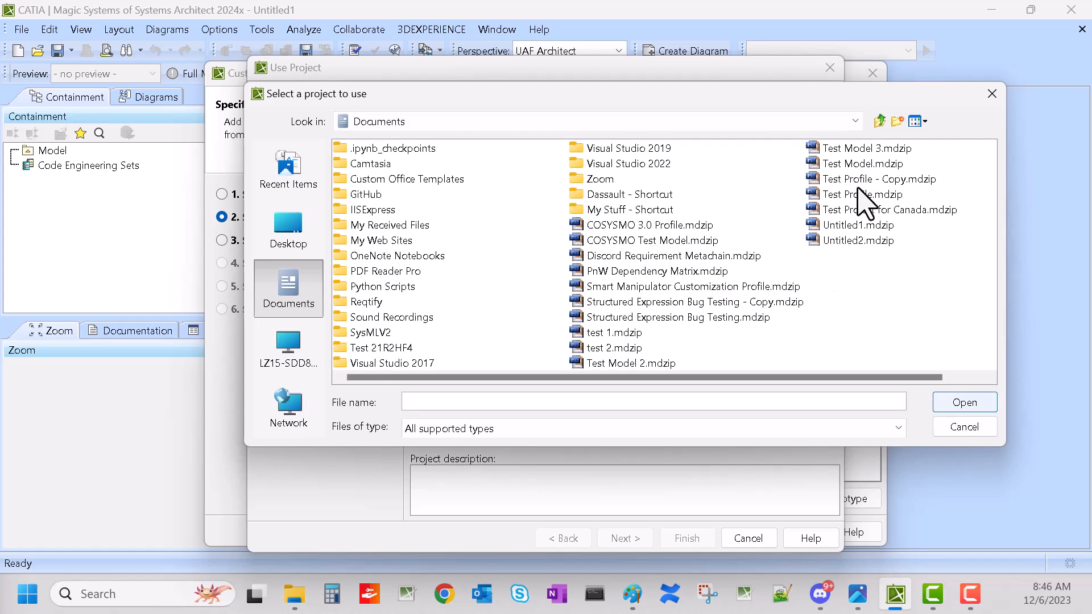
{"action": "left_click", "coordinate": [859, 195]}
{"action": "double_click", "coordinate": [856, 197]}
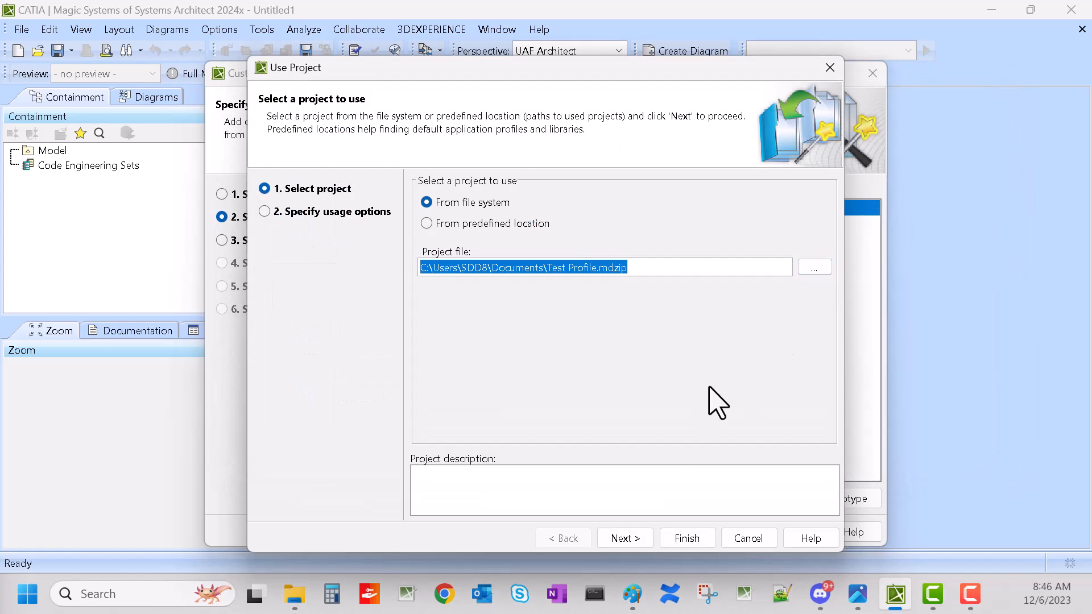
{"action": "left_click", "coordinate": [642, 538]}
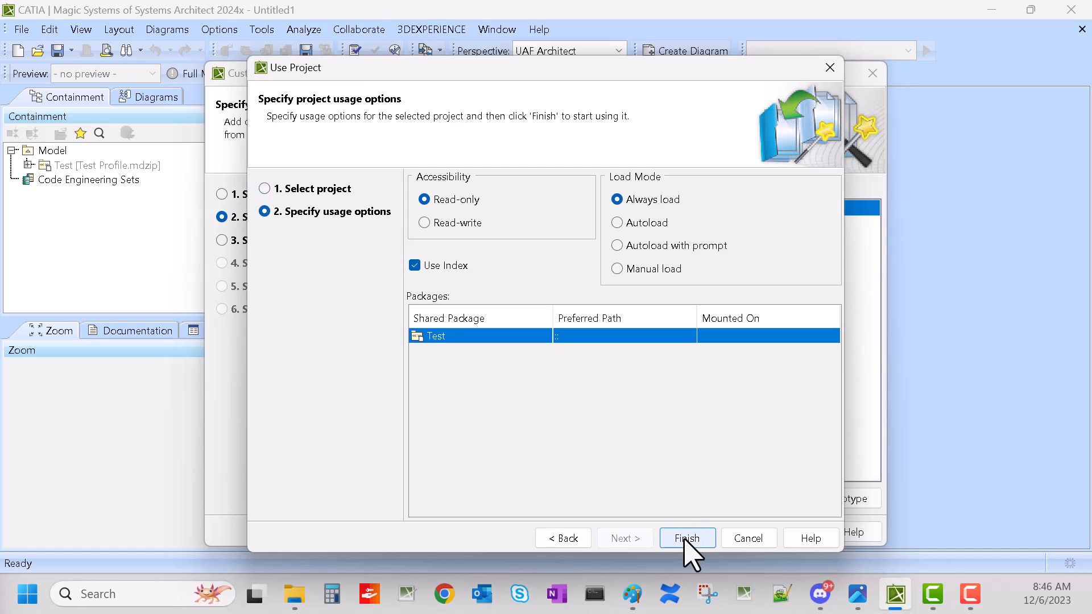
{"action": "left_click", "coordinate": [687, 538]}
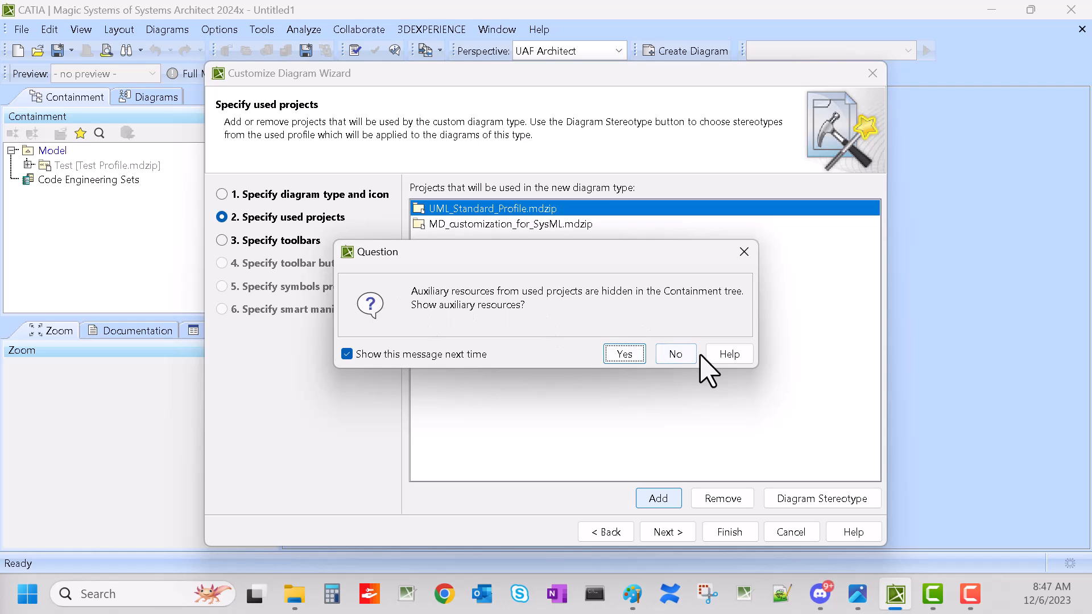
{"action": "left_click", "coordinate": [682, 356]}
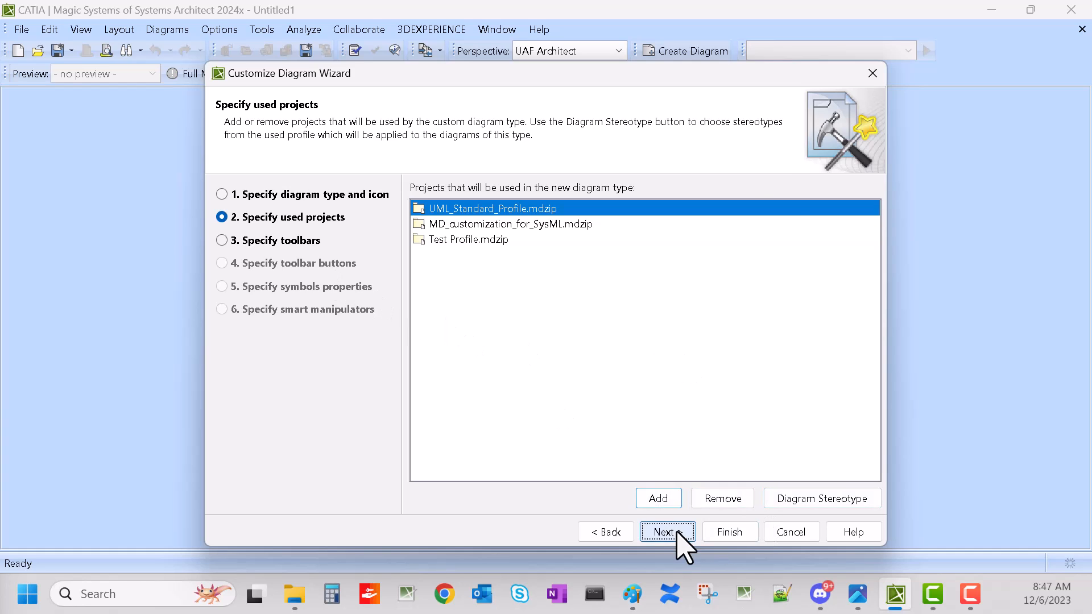
Step: Advance to the toolbar buttons page and choose the Block Definition Diagram toolbar
{"action": "left_click", "coordinate": [673, 531]}
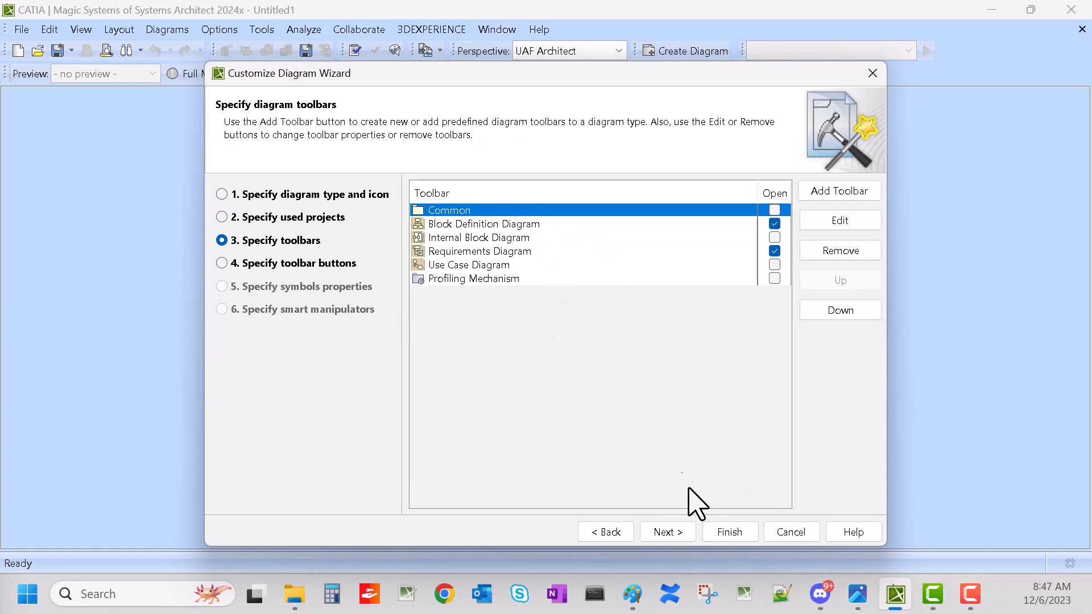
{"action": "left_click", "coordinate": [672, 532]}
{"action": "left_click", "coordinate": [555, 188]}
{"action": "left_click", "coordinate": [555, 224]}
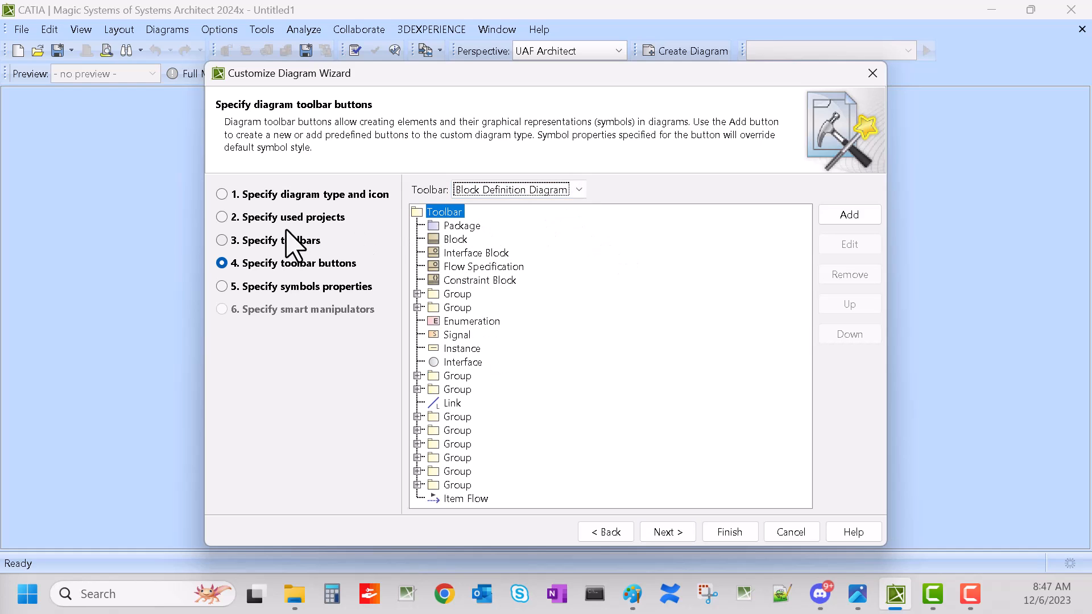
Step: Add a new toolbar button with Dependency as its model element type
{"action": "left_click", "coordinate": [849, 215]}
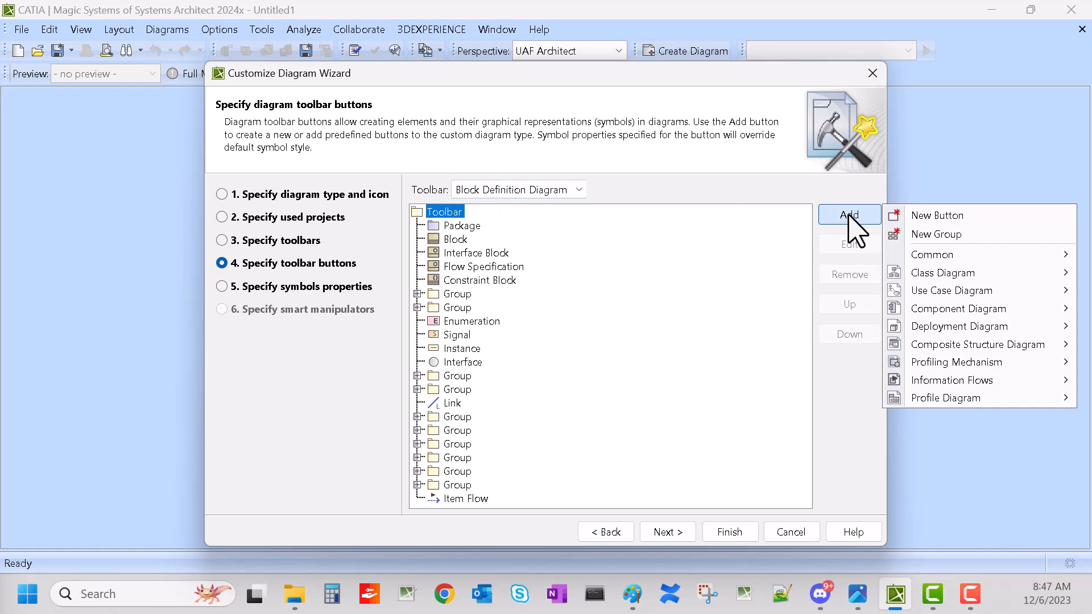
{"action": "left_click", "coordinate": [943, 219]}
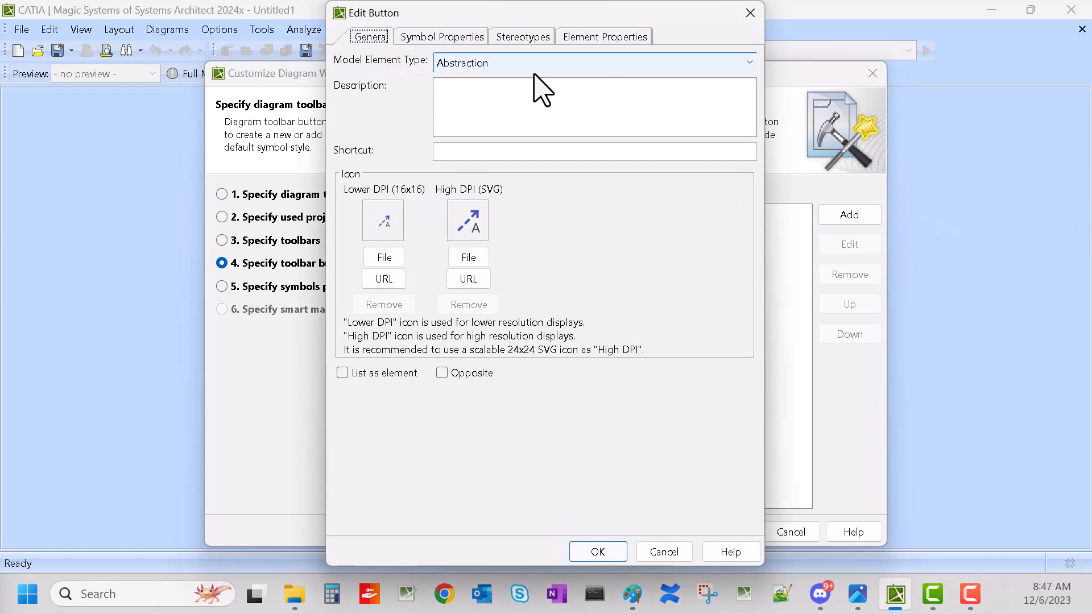
{"action": "left_click", "coordinate": [465, 62]}
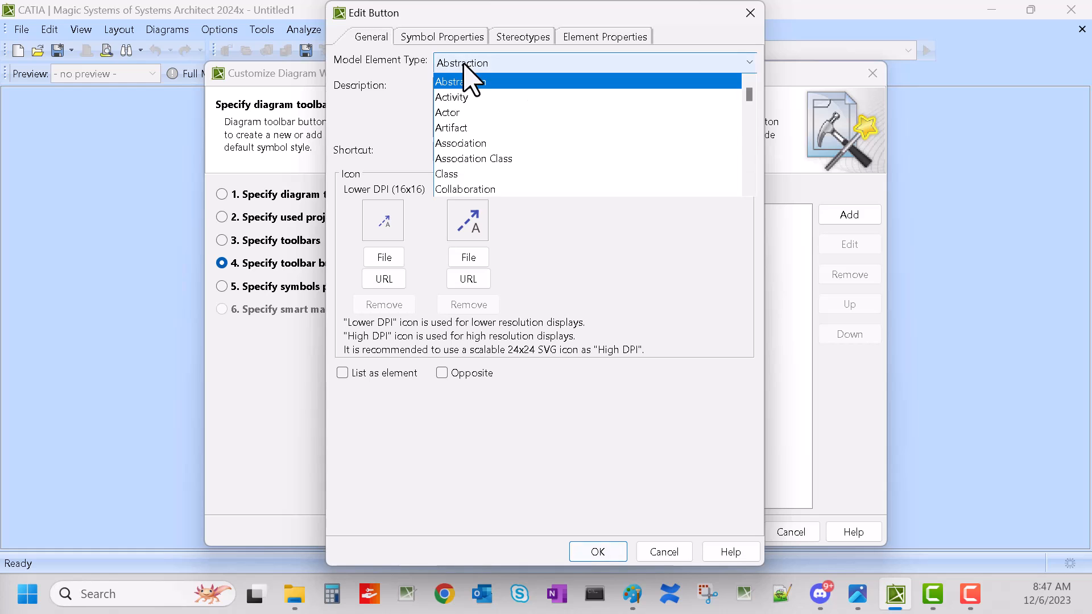
{"action": "scroll", "coordinate": [504, 182], "scroll_direction": "down", "scroll_amount": 4}
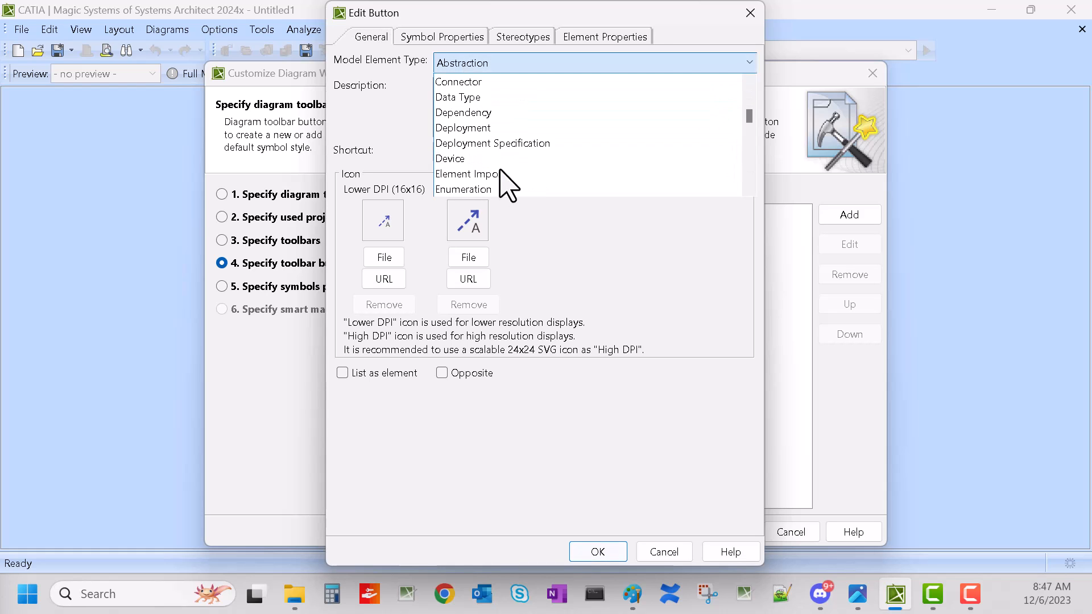
{"action": "left_click", "coordinate": [482, 113]}
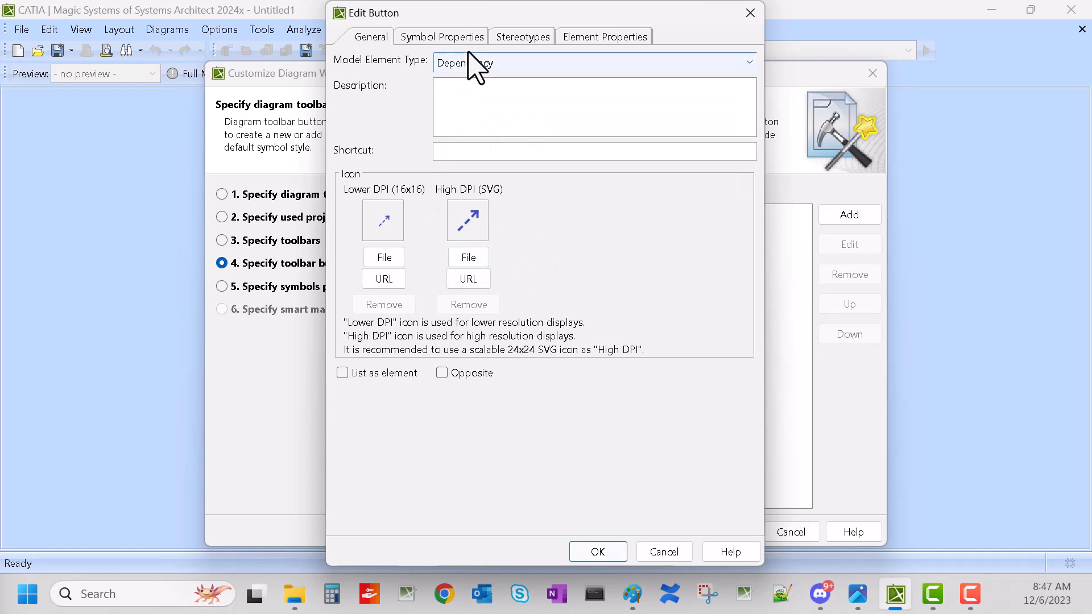
Step: Apply the Specifies stereotype to the new button, confirm it, and advance to symbol properties
{"action": "left_click", "coordinate": [523, 36]}
{"action": "left_click", "coordinate": [456, 35]}
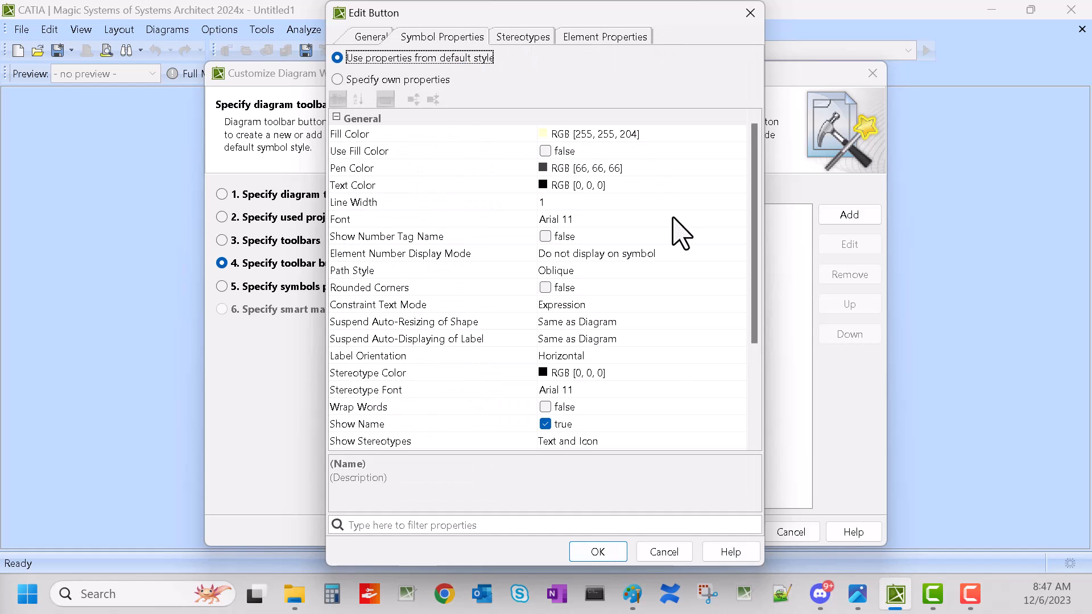
{"action": "left_click", "coordinate": [523, 38]}
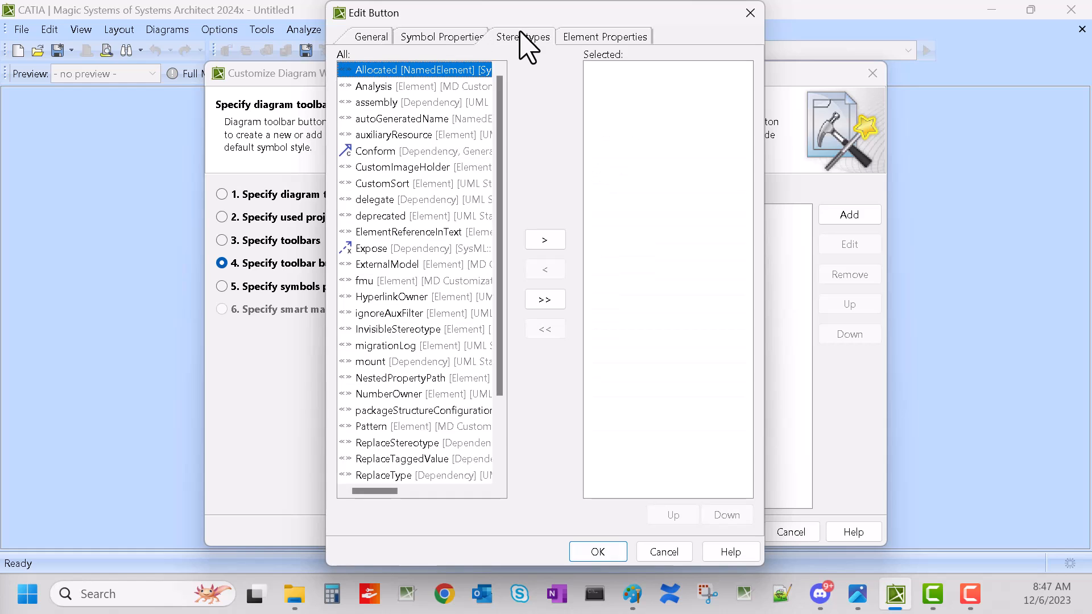
{"action": "left_click_drag", "start_coordinate": [502, 125], "coordinate": [494, 258]}
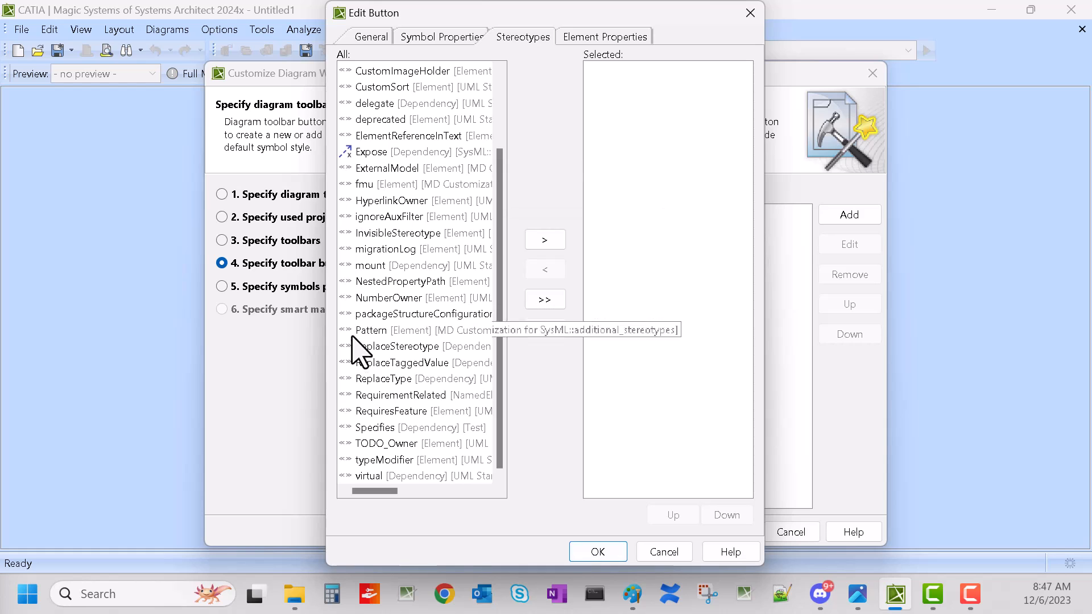
{"action": "left_click", "coordinate": [373, 428]}
{"action": "left_click", "coordinate": [545, 240]}
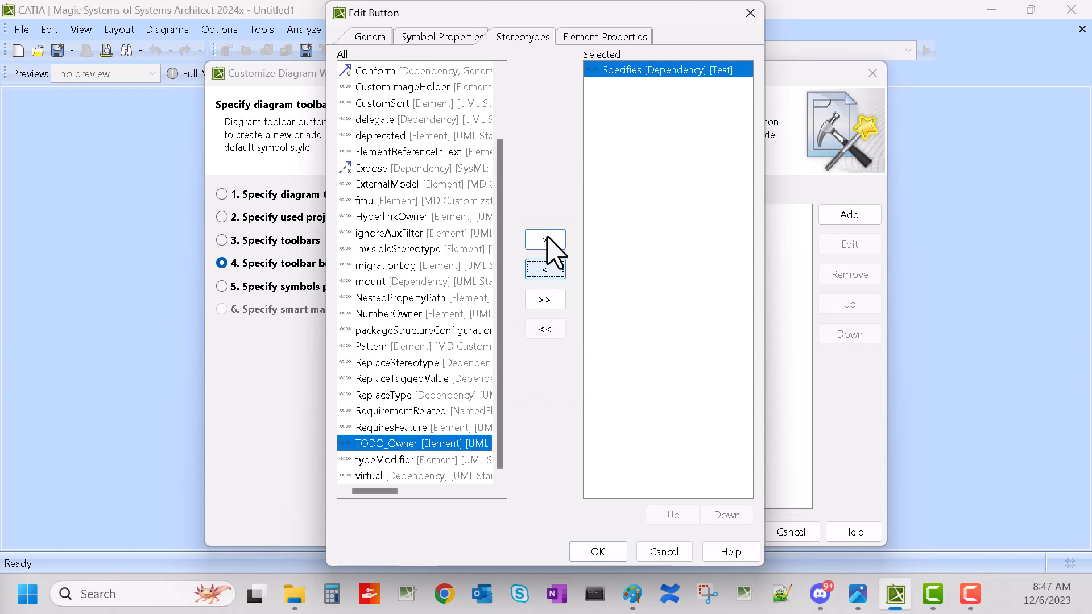
{"action": "left_click", "coordinate": [598, 553]}
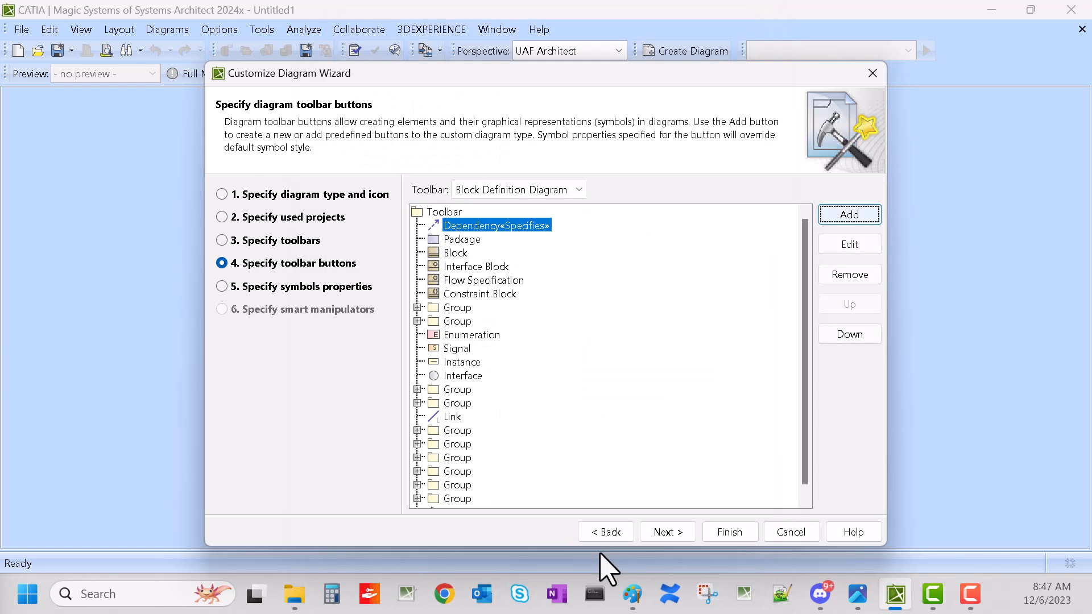
{"action": "left_click", "coordinate": [659, 535]}
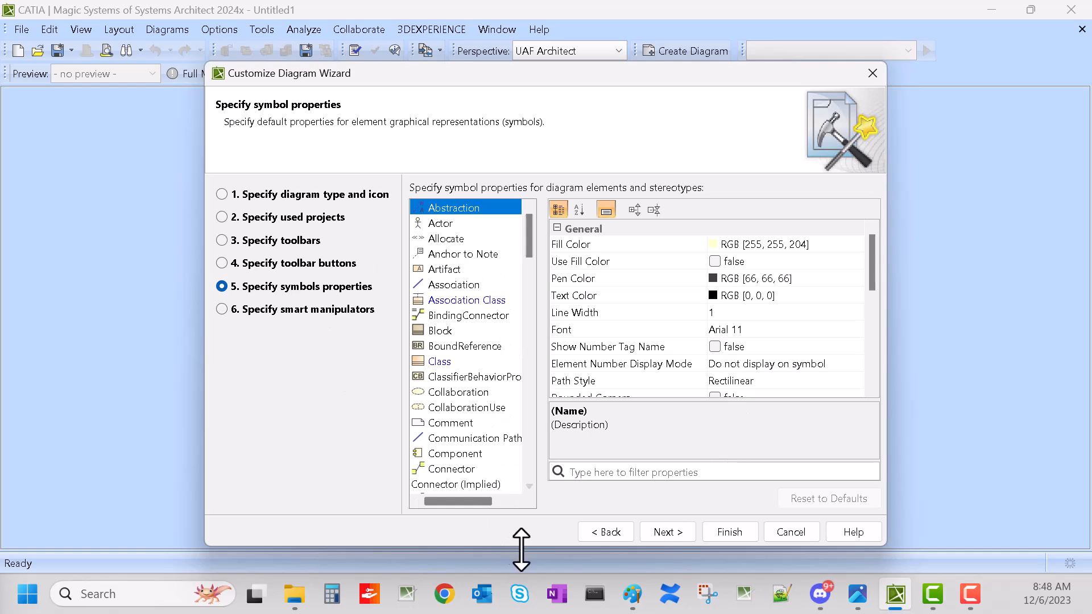
Step: Advance to smart manipulators, switch to an own configuration, and add the Block Definition Diagram's Dependency«Specifies» manipulator for Activity
{"action": "left_click", "coordinate": [669, 533]}
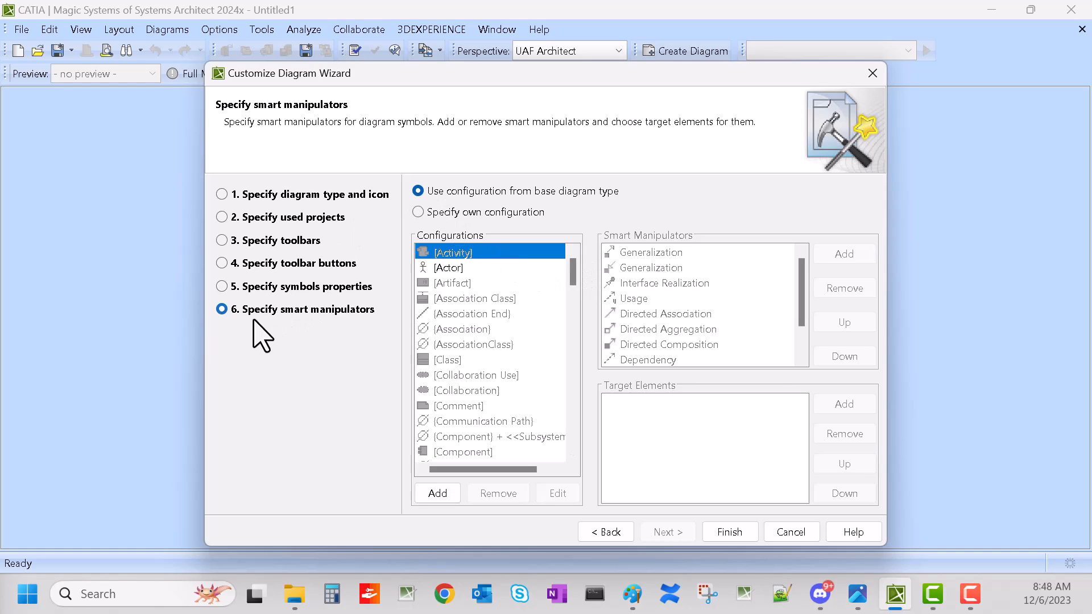
{"action": "left_click", "coordinate": [503, 220]}
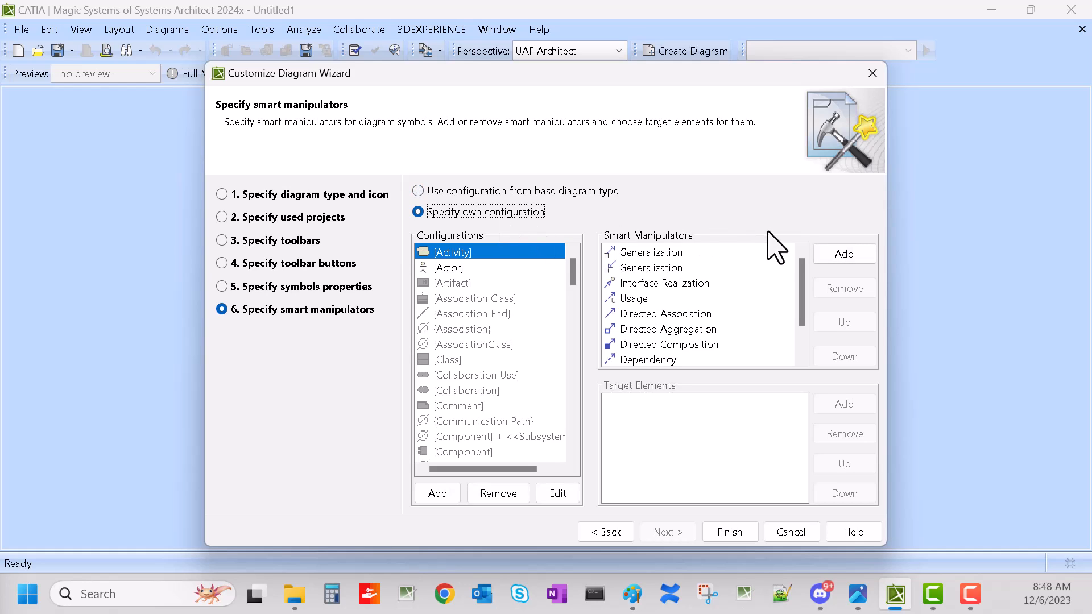
{"action": "left_click", "coordinate": [844, 254]}
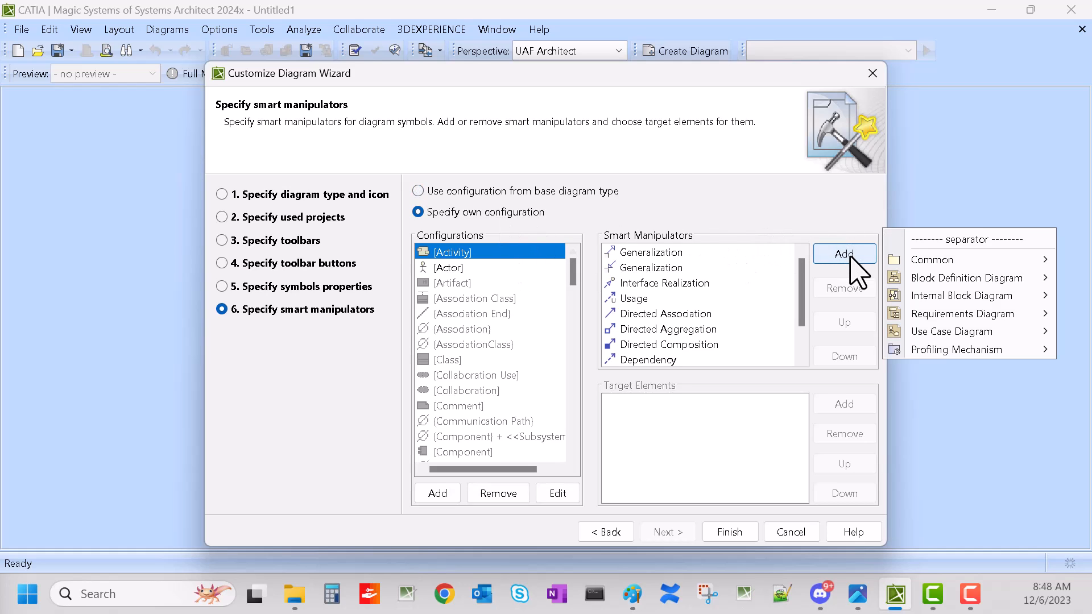
{"action": "mouse_move", "coordinate": [938, 277]}
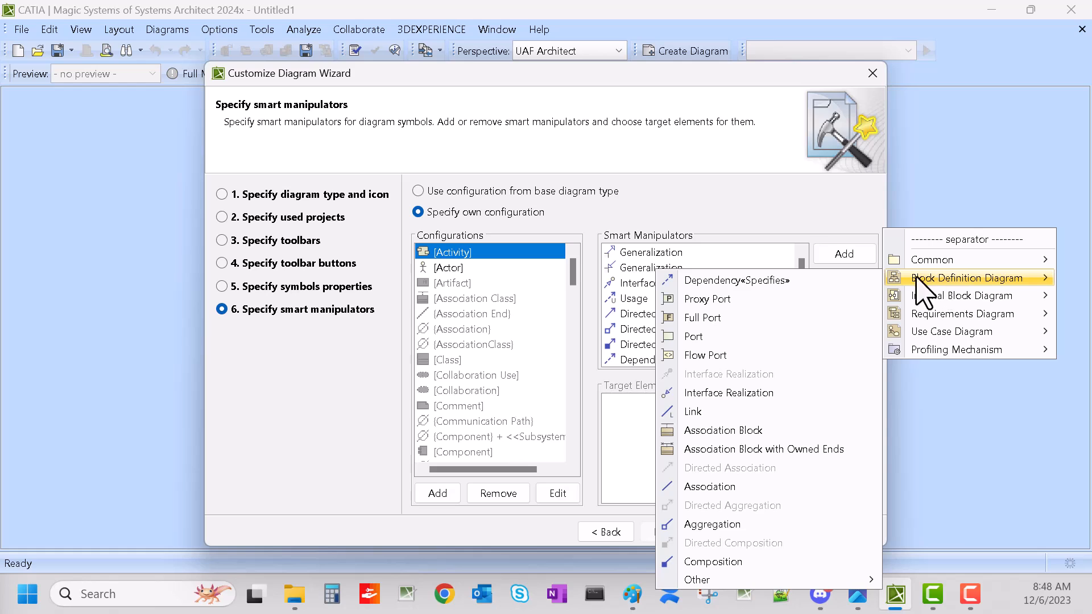
{"action": "left_click", "coordinate": [820, 290]}
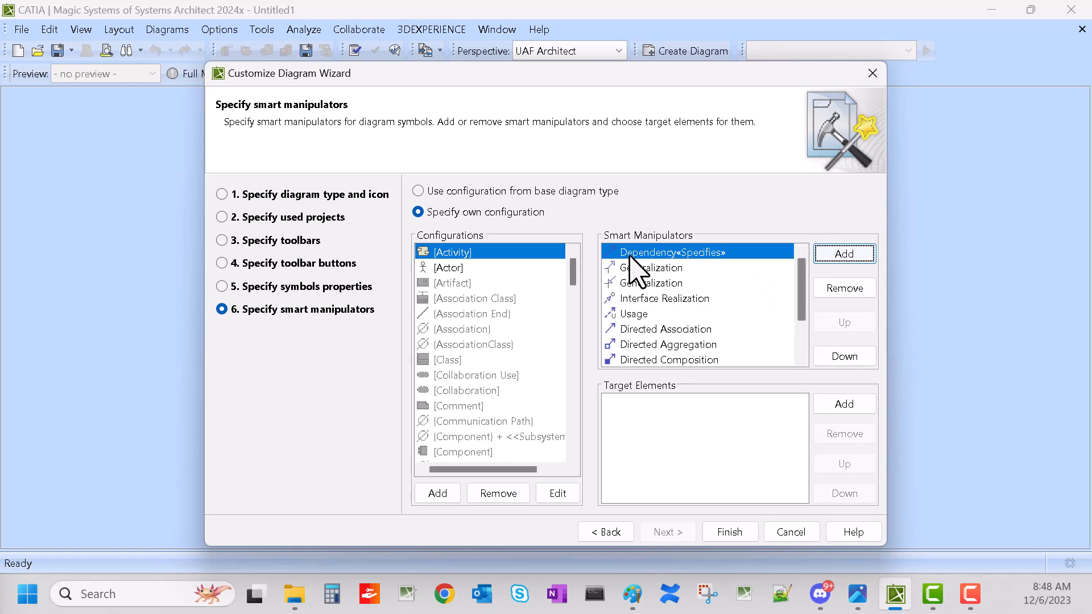
Step: Select the «Block» configuration and add the Dependency«Specifies» smart manipulator to it as well
{"action": "left_click", "coordinate": [445, 268]}
{"action": "type", "text": "b"}
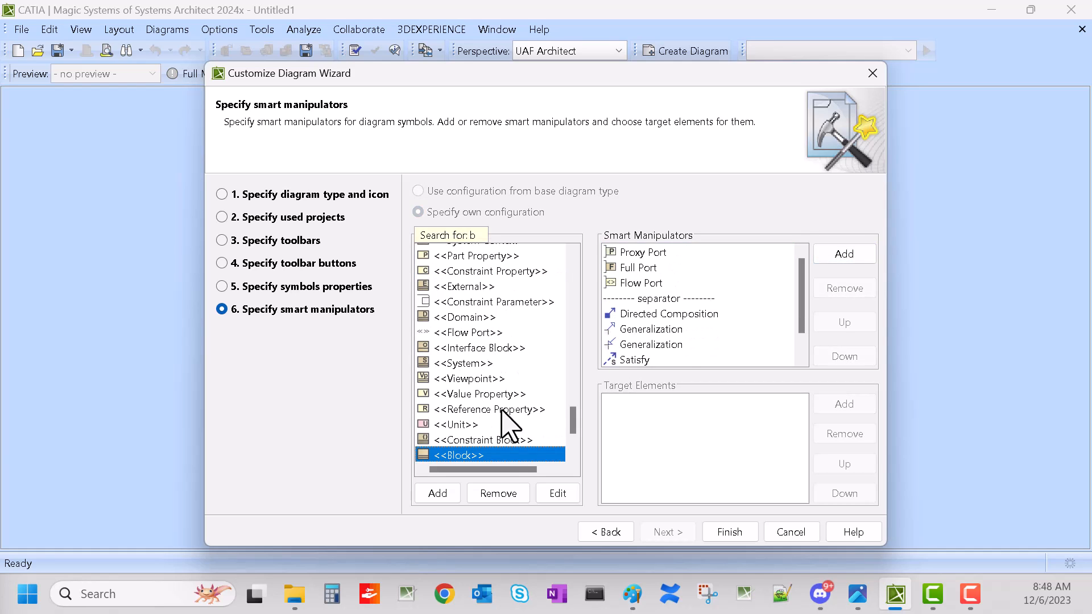
{"action": "left_click", "coordinate": [864, 257]}
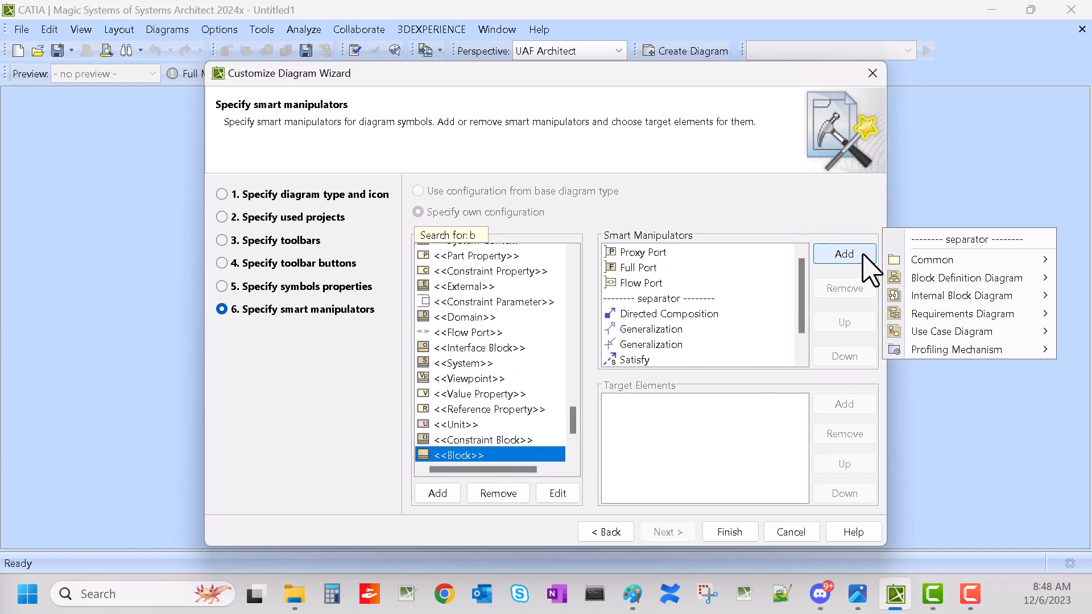
{"action": "mouse_move", "coordinate": [951, 280]}
{"action": "left_click", "coordinate": [783, 282]}
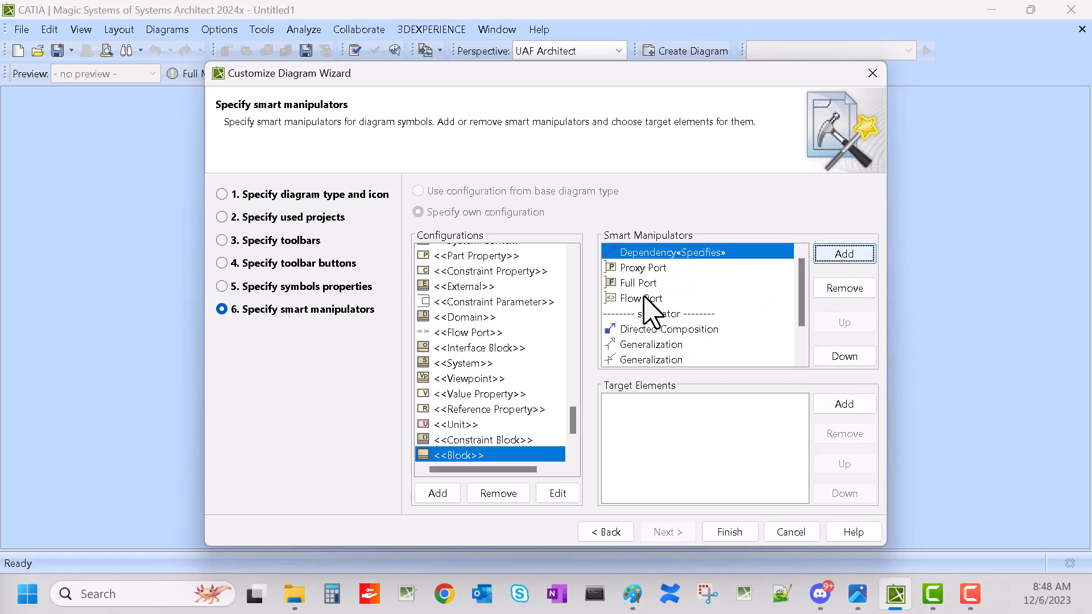
Step: Move the Dependency«Specifies» manipulator down four places so it sits below the separator
{"action": "left_click", "coordinate": [842, 357]}
{"action": "left_click", "coordinate": [842, 356]}
{"action": "left_click", "coordinate": [841, 360]}
{"action": "left_click", "coordinate": [840, 359]}
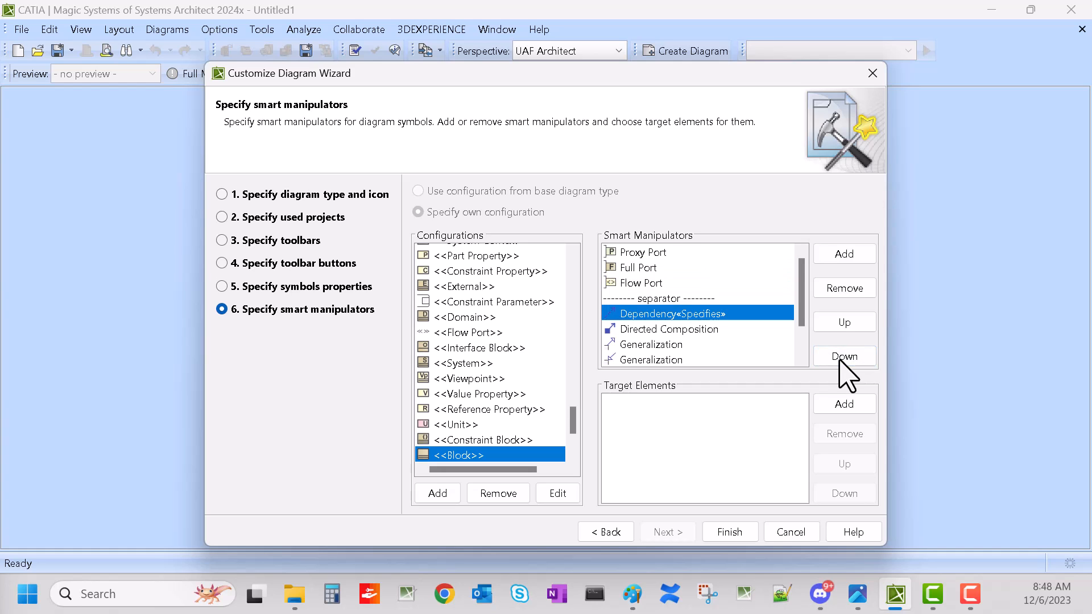
Step: Finish the wizard, close the Customize Diagrams dialog, and acknowledge the restart notice
{"action": "left_click", "coordinate": [739, 533]}
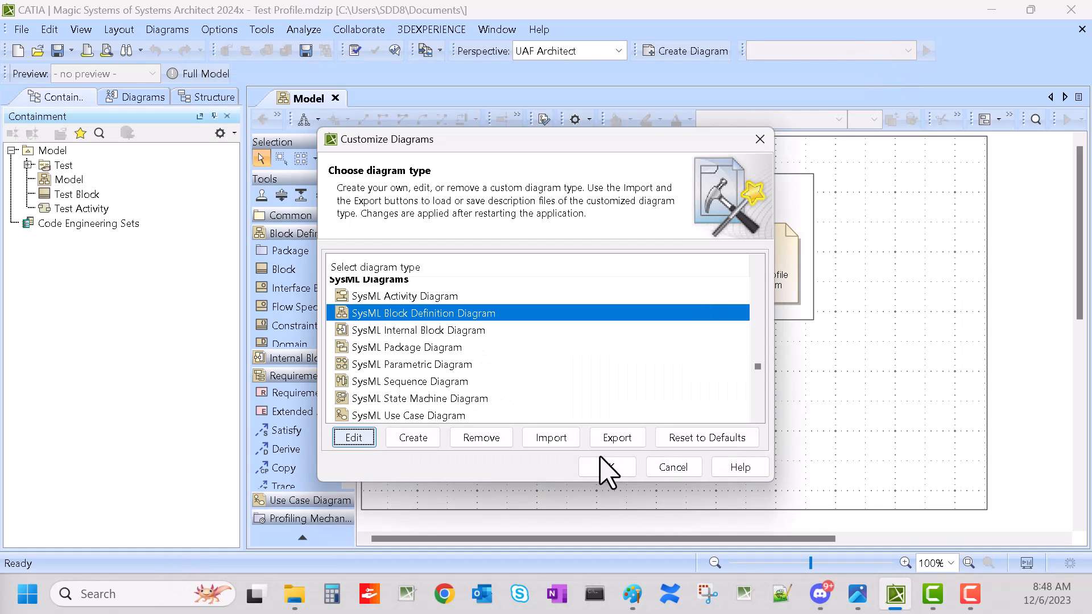
{"action": "left_click", "coordinate": [602, 461]}
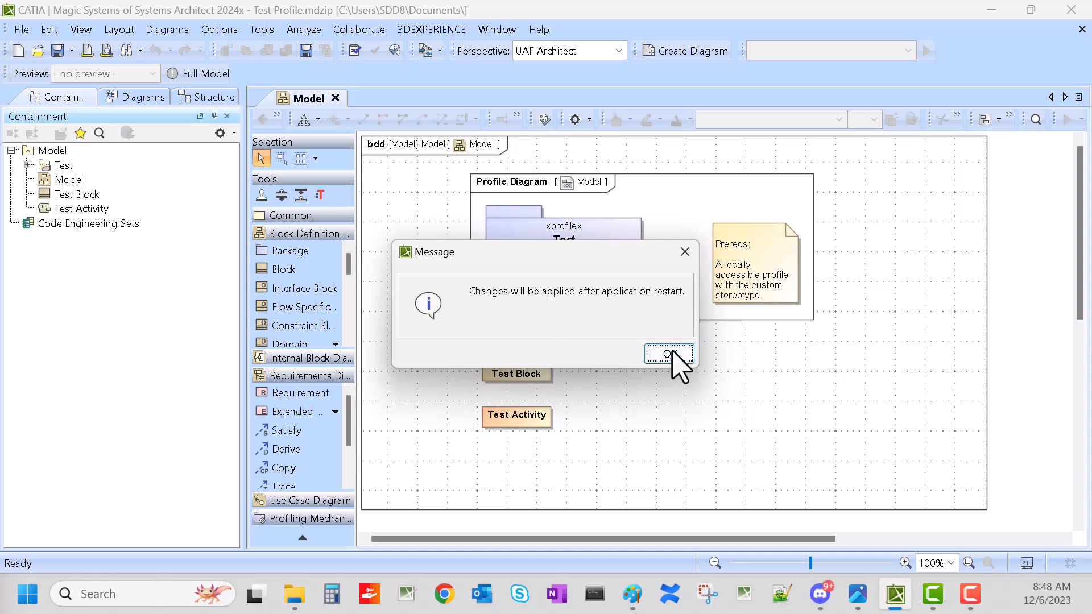
{"action": "left_click_drag", "start_coordinate": [569, 252], "coordinate": [766, 340]}
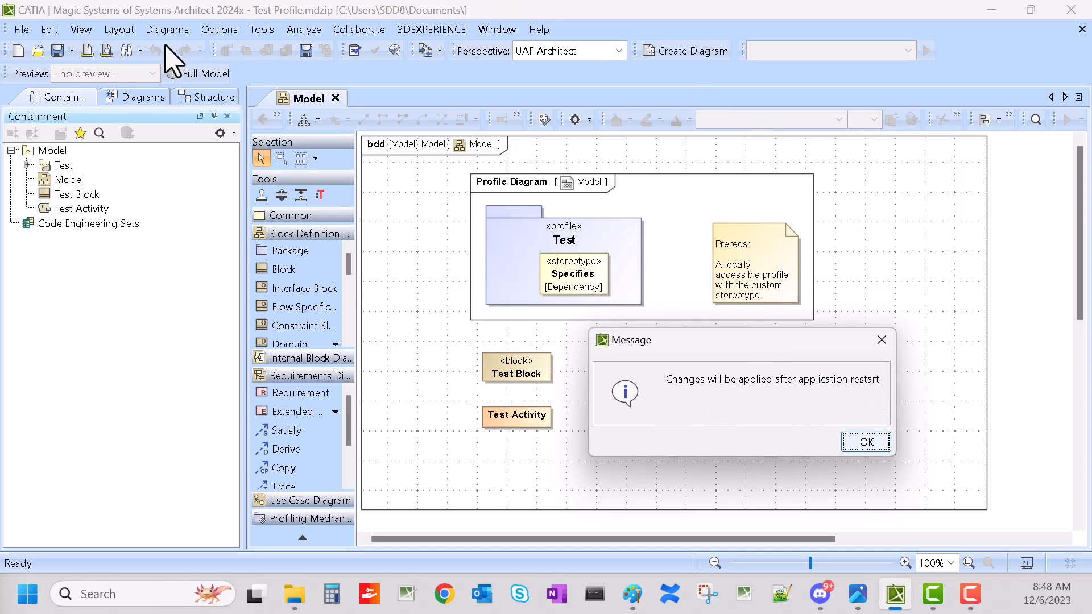
{"action": "left_click", "coordinate": [859, 443]}
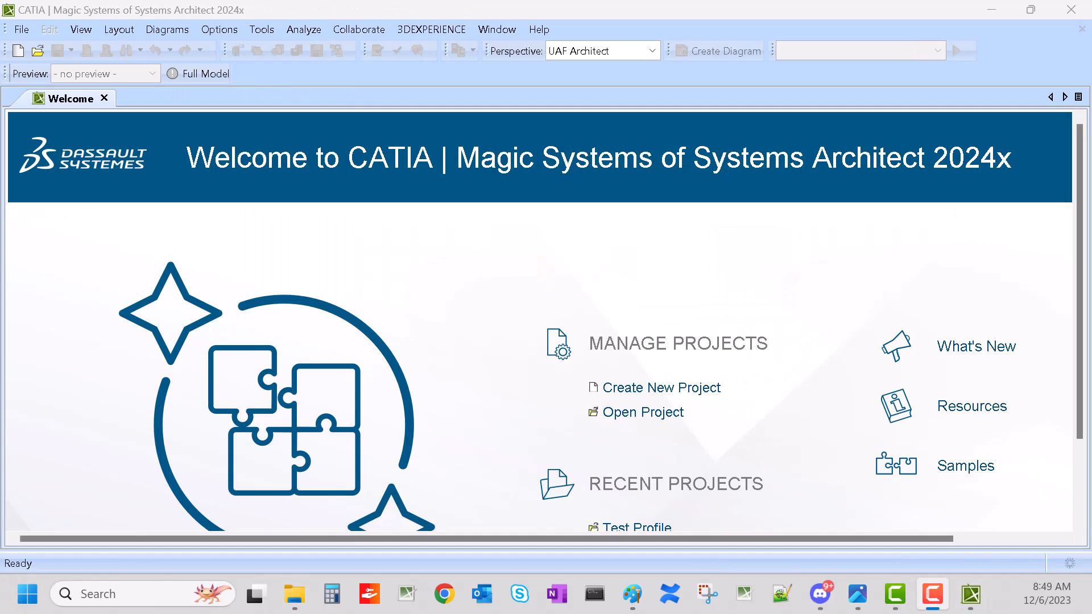
Step: Reopen the Test Profile project and inspect the smart manipulators offered for Test Block and Test Activity
{"action": "scroll", "coordinate": [724, 415], "scroll_direction": "down", "scroll_amount": 3}
{"action": "left_click", "coordinate": [638, 425]}
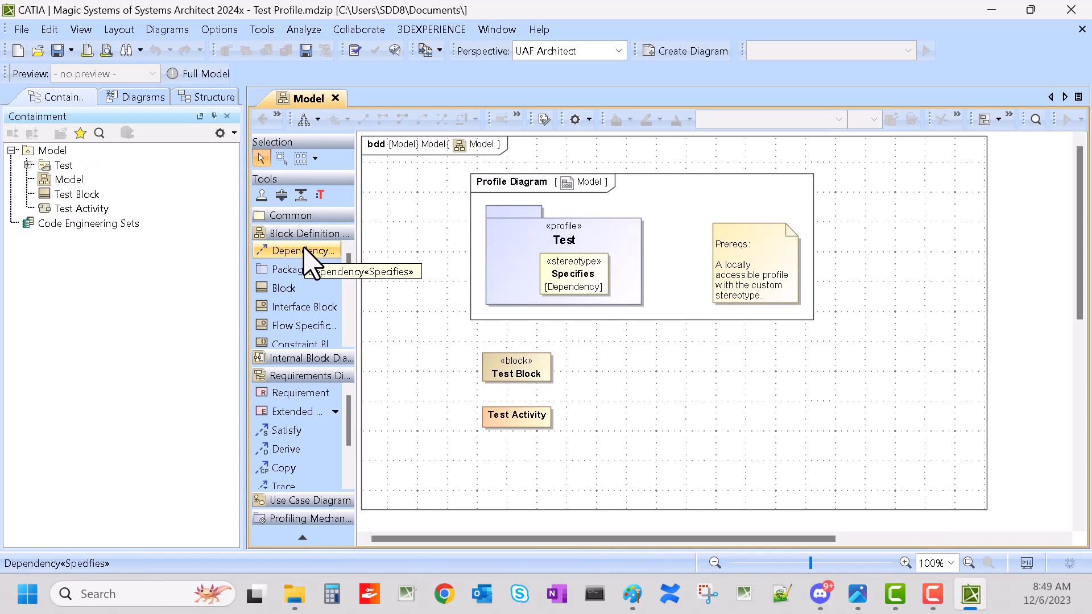
{"action": "left_click", "coordinate": [545, 375]}
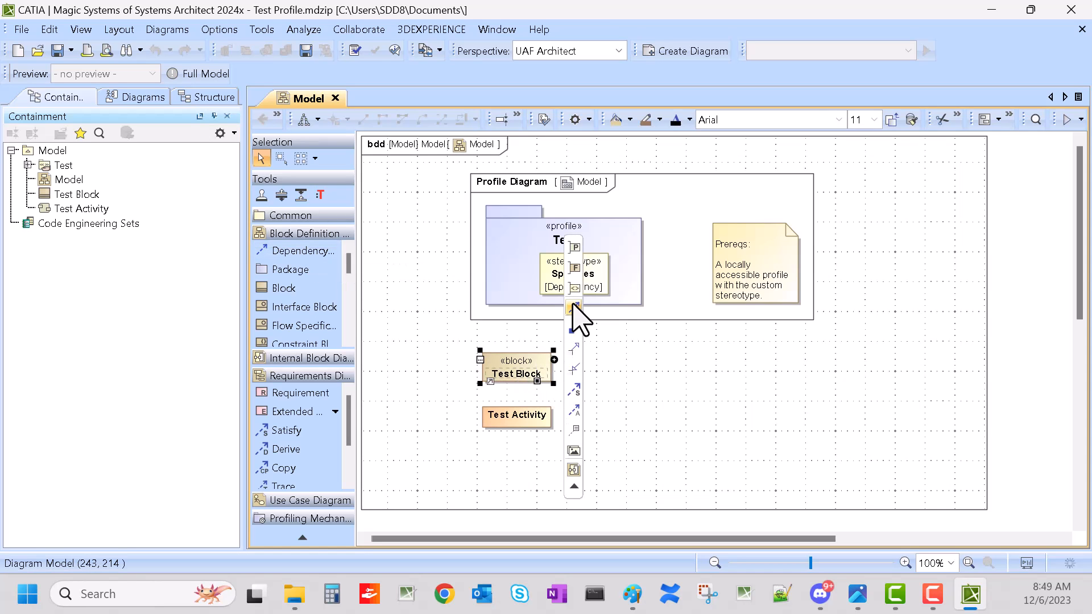
{"action": "left_click", "coordinate": [528, 421]}
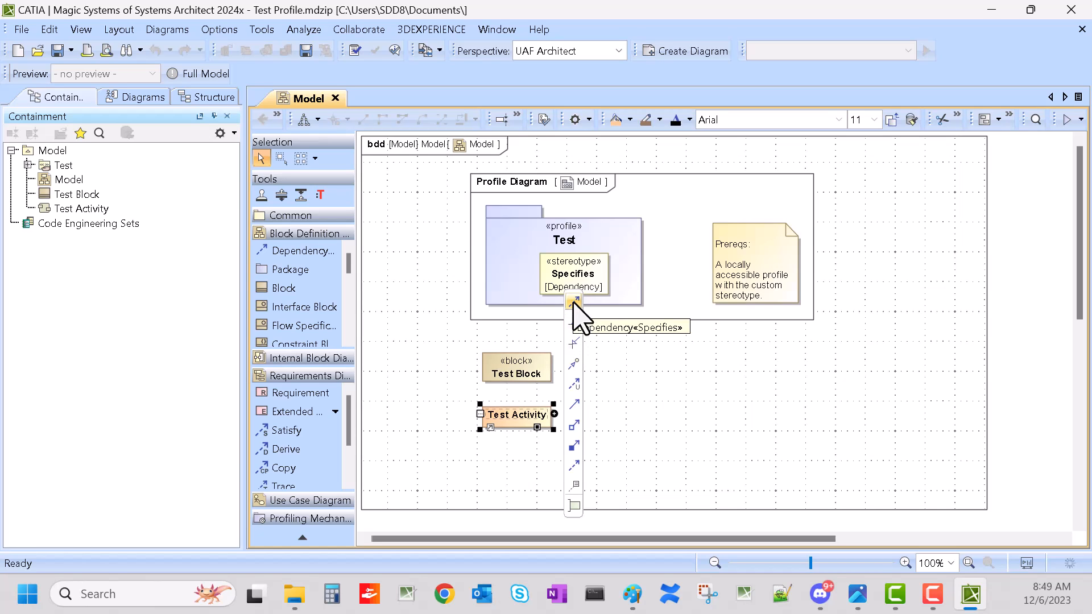
{"action": "left_click", "coordinate": [707, 442]}
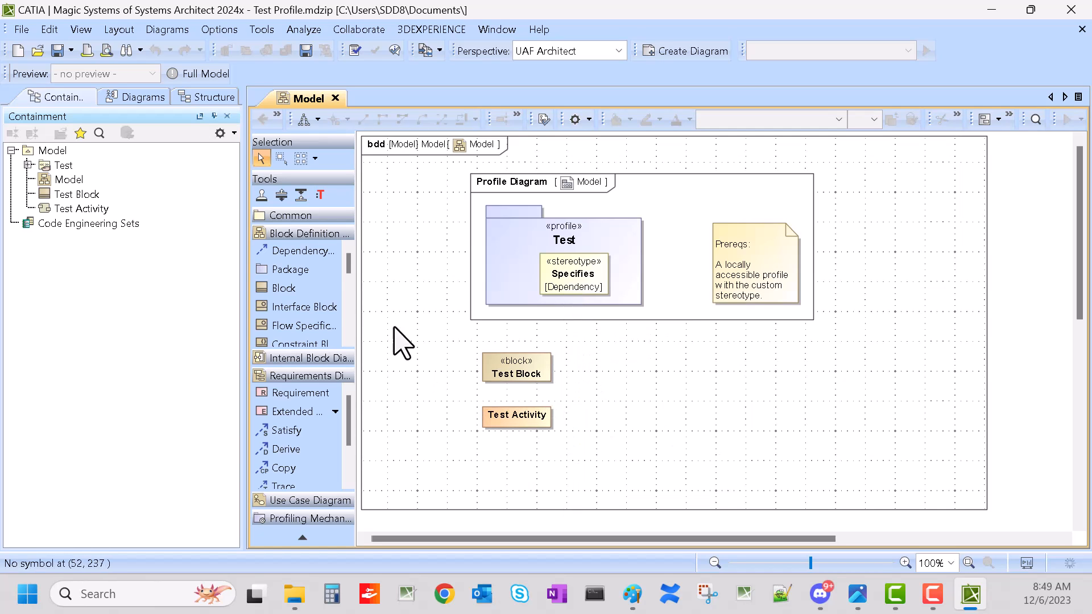
Step: Create three new blocks in a row to the right of Test Block
{"action": "left_click", "coordinate": [302, 290]}
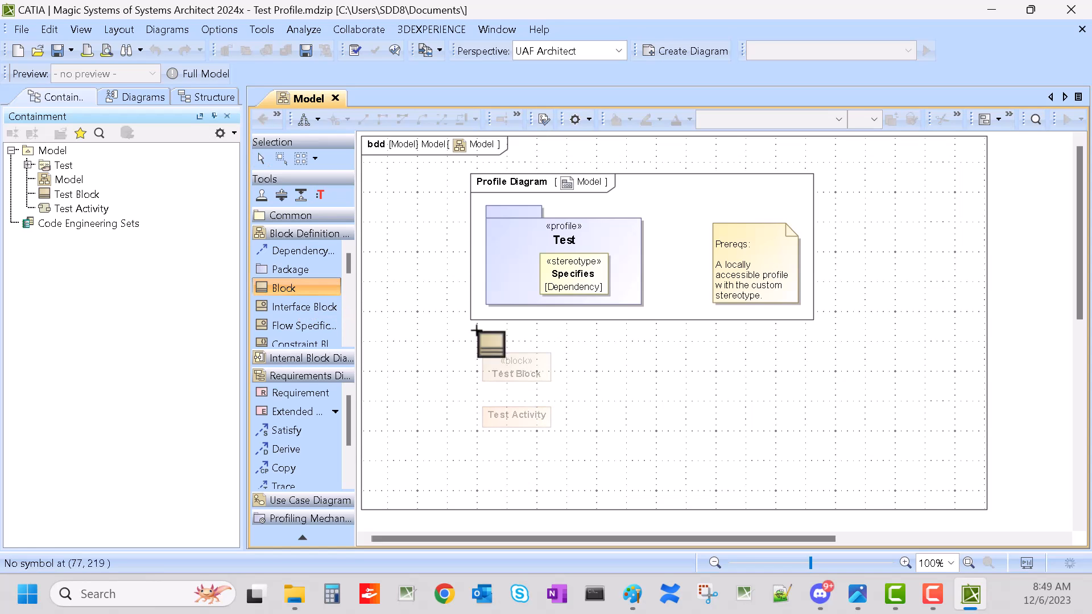
{"action": "left_click", "coordinate": [615, 358]}
{"action": "left_click", "coordinate": [748, 358]}
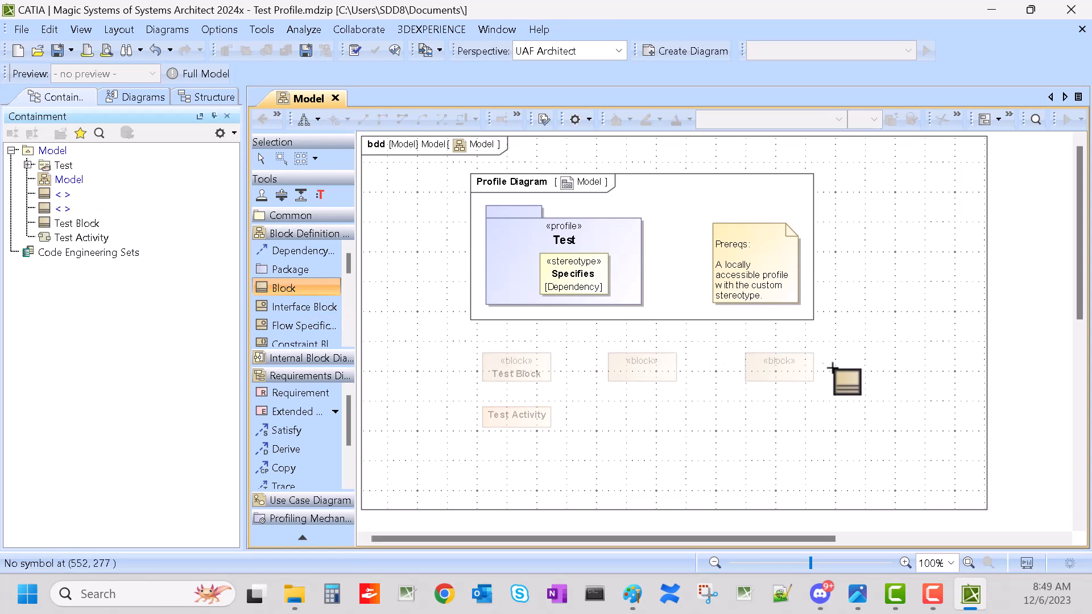
{"action": "left_click", "coordinate": [874, 364]}
{"action": "left_click", "coordinate": [591, 406]}
Step: Chain Test Block and the three new blocks with Specifies dependencies using the smart manipulator
{"action": "left_click", "coordinate": [526, 372]}
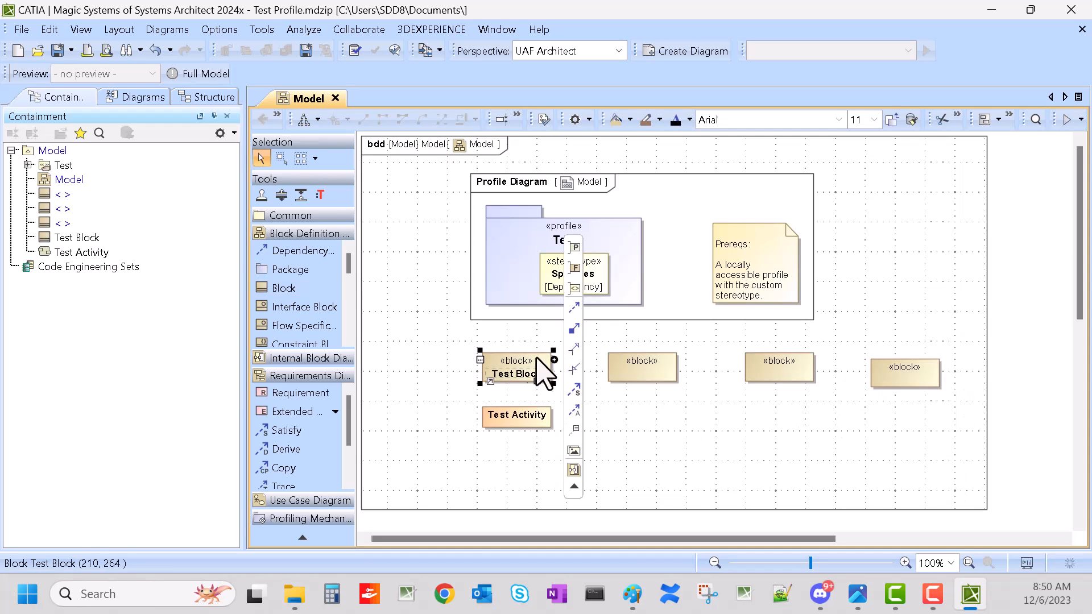
{"action": "left_click", "coordinate": [574, 308]}
{"action": "left_click", "coordinate": [642, 368]}
{"action": "left_click", "coordinate": [784, 364]}
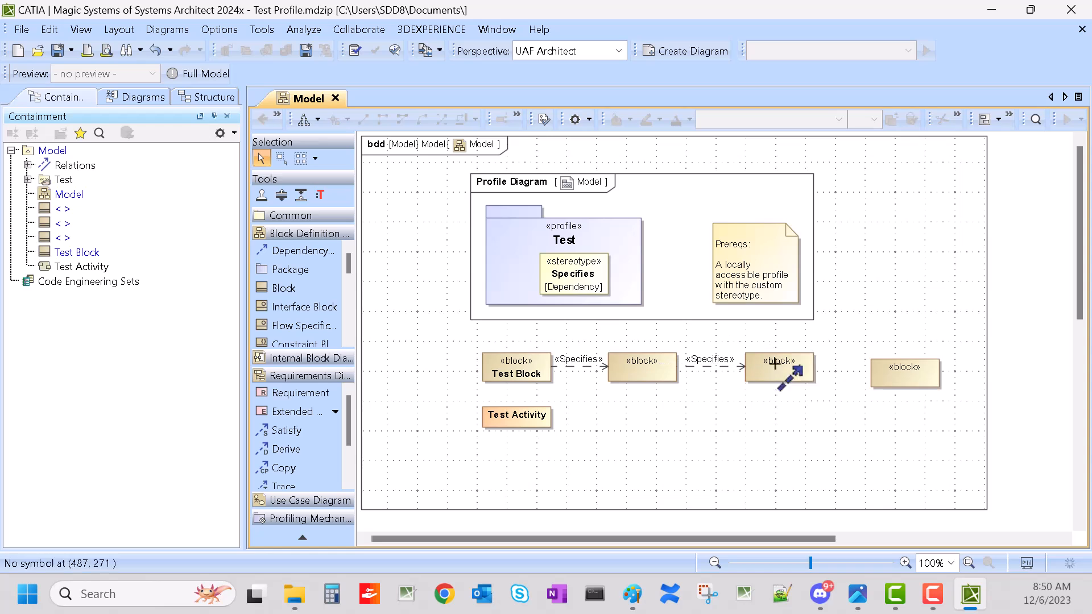
{"action": "left_click", "coordinate": [801, 368]}
{"action": "left_click", "coordinate": [894, 381]}
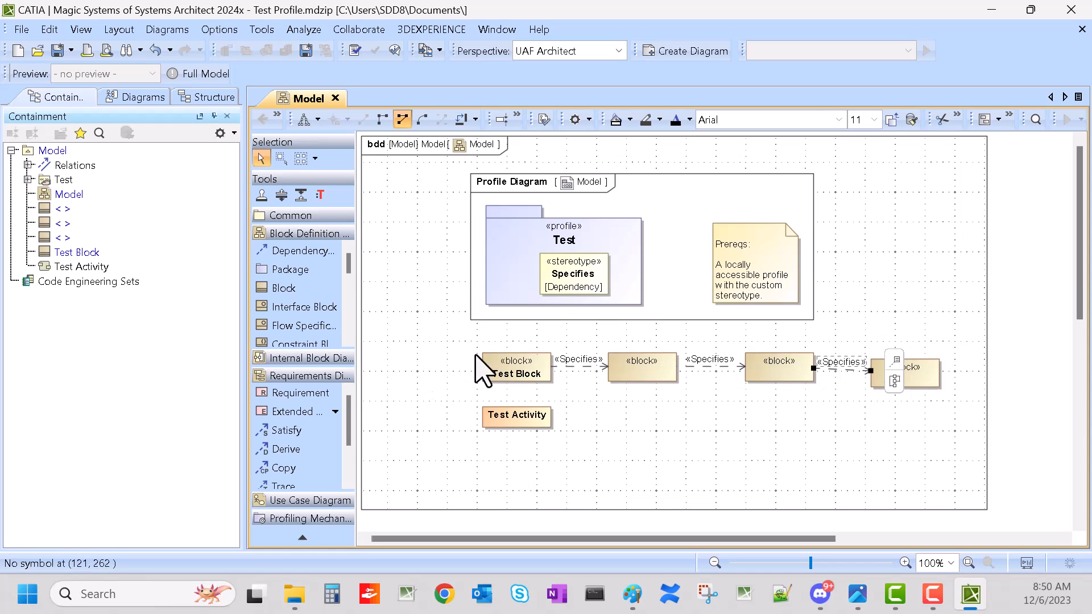
{"action": "left_click", "coordinate": [944, 446]}
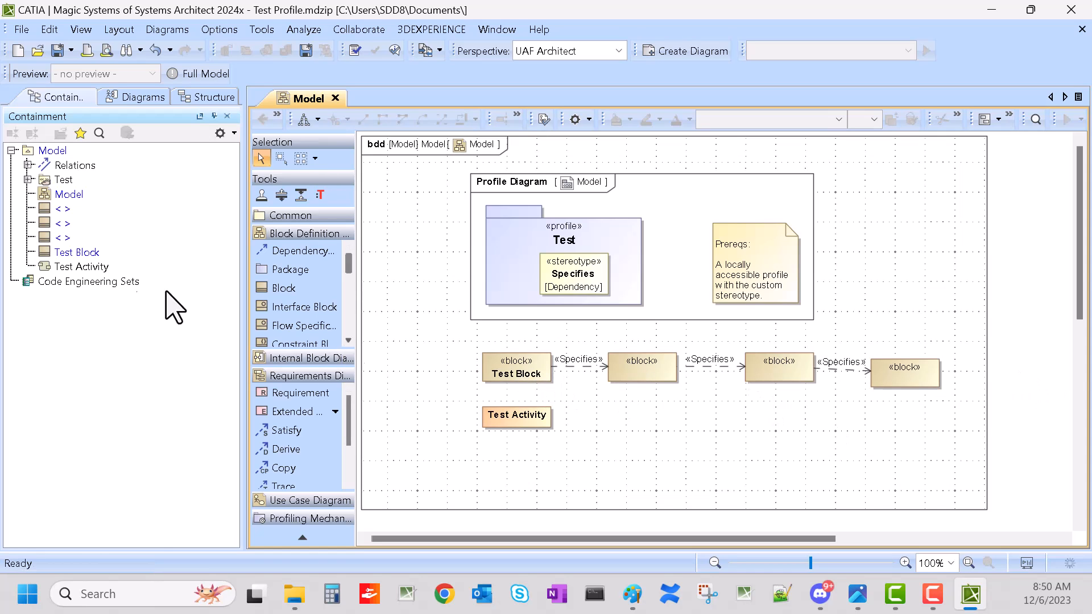
Step: Paste three copies of Test Activity into the Model package
{"action": "left_click", "coordinate": [68, 265]}
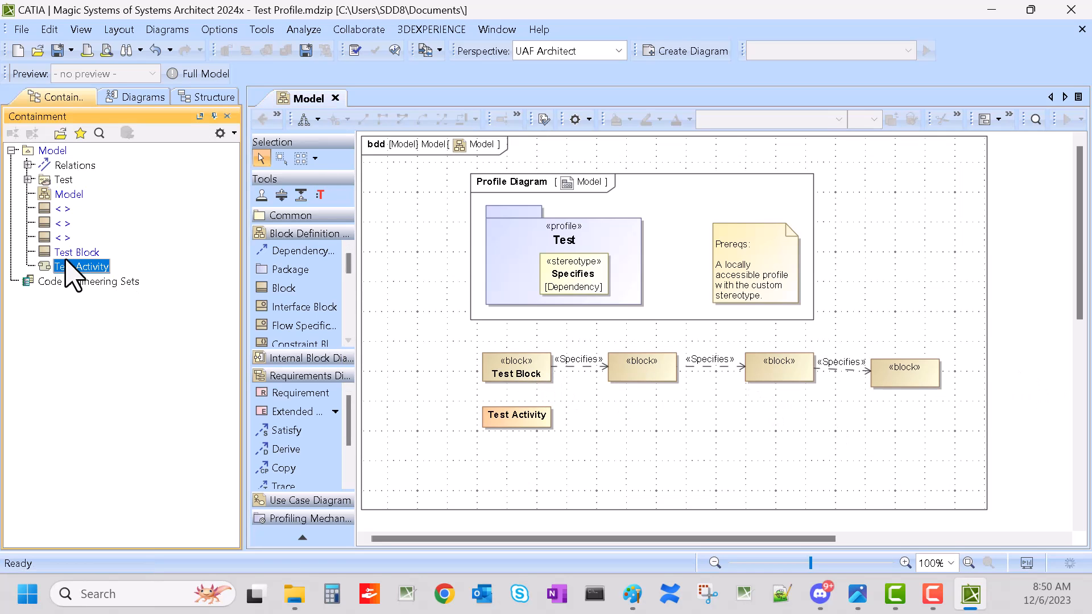
{"action": "left_click", "coordinate": [53, 151]}
{"action": "key", "text": "ctrl+v"}
{"action": "key", "text": "ctrl+v"}
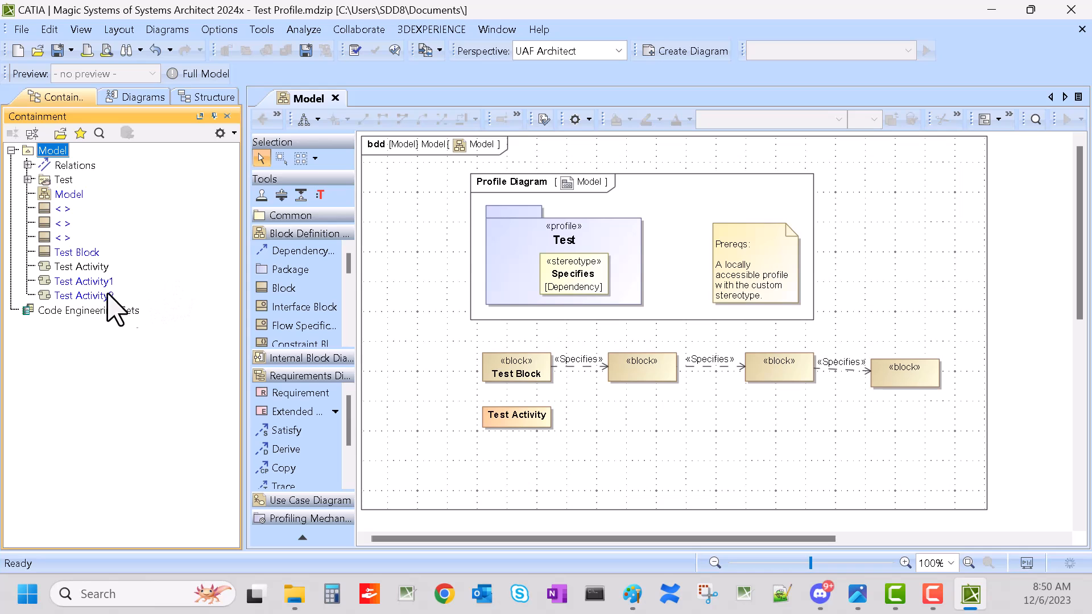
{"action": "key", "text": "ctrl+v"}
Step: Drop Test Activity1 through Test Activity3 onto the diagram and arrange them in a row beside Test Activity
{"action": "left_click", "coordinate": [100, 280]}
{"action": "left_click", "coordinate": [101, 310], "text": "shift"}
{"action": "left_click_drag", "start_coordinate": [102, 296], "coordinate": [680, 480]}
{"action": "left_click", "coordinate": [574, 471]}
{"action": "left_click_drag", "start_coordinate": [648, 431], "coordinate": [631, 426]}
{"action": "left_click_drag", "start_coordinate": [655, 471], "coordinate": [769, 431]}
{"action": "left_click_drag", "start_coordinate": [654, 514], "coordinate": [864, 489]}
Step: Chain Test Activity through Test Activity3 with Specifies dependencies using the smart manipulator
{"action": "left_click", "coordinate": [535, 416]}
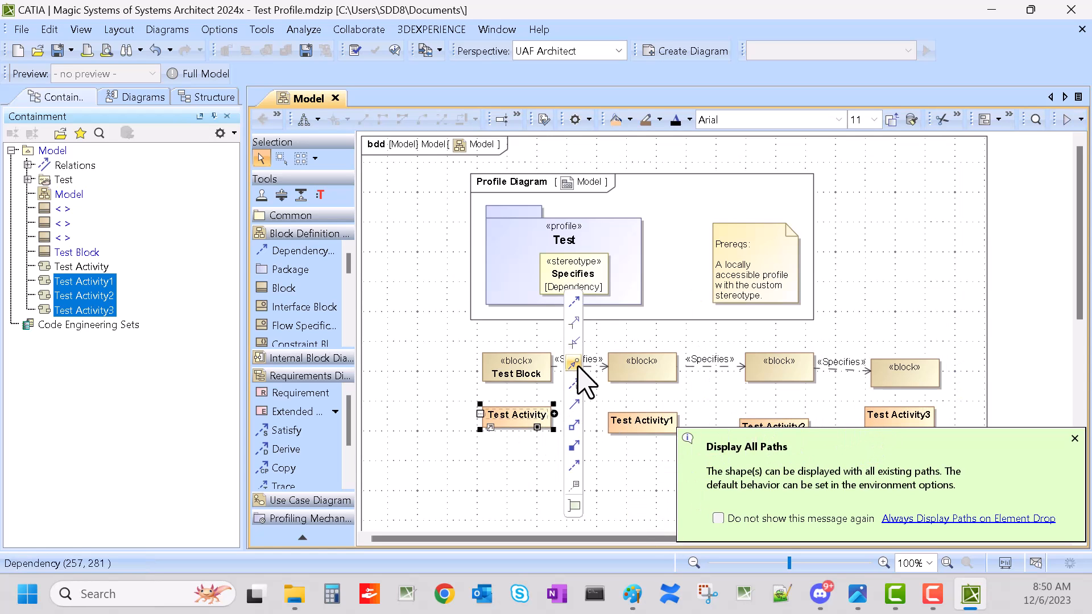
{"action": "left_click", "coordinate": [575, 301]}
{"action": "left_click", "coordinate": [642, 421]}
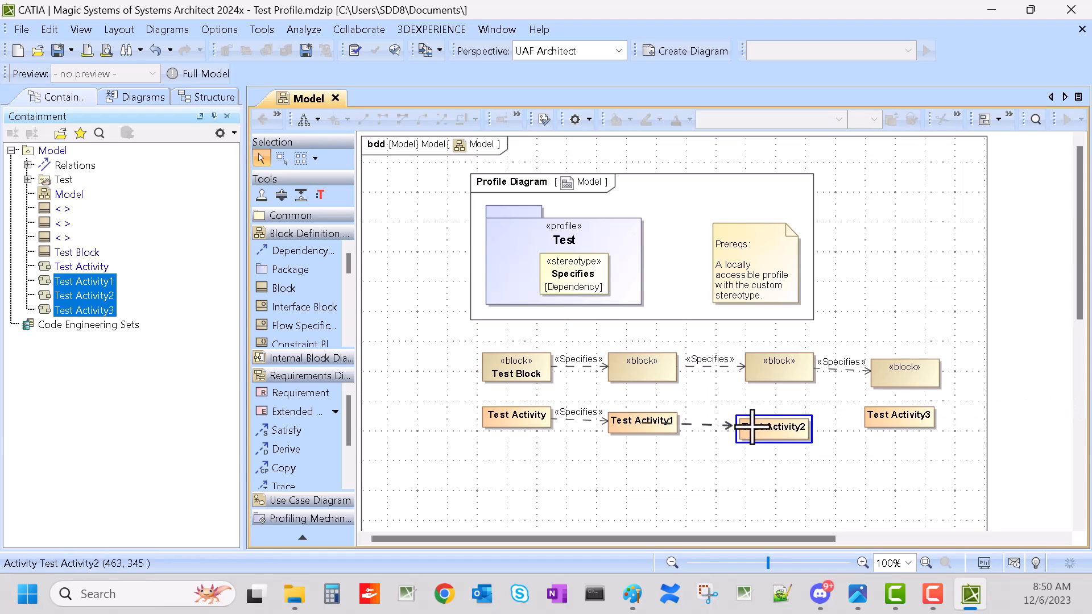
{"action": "left_click", "coordinate": [771, 427]}
{"action": "left_click", "coordinate": [887, 416]}
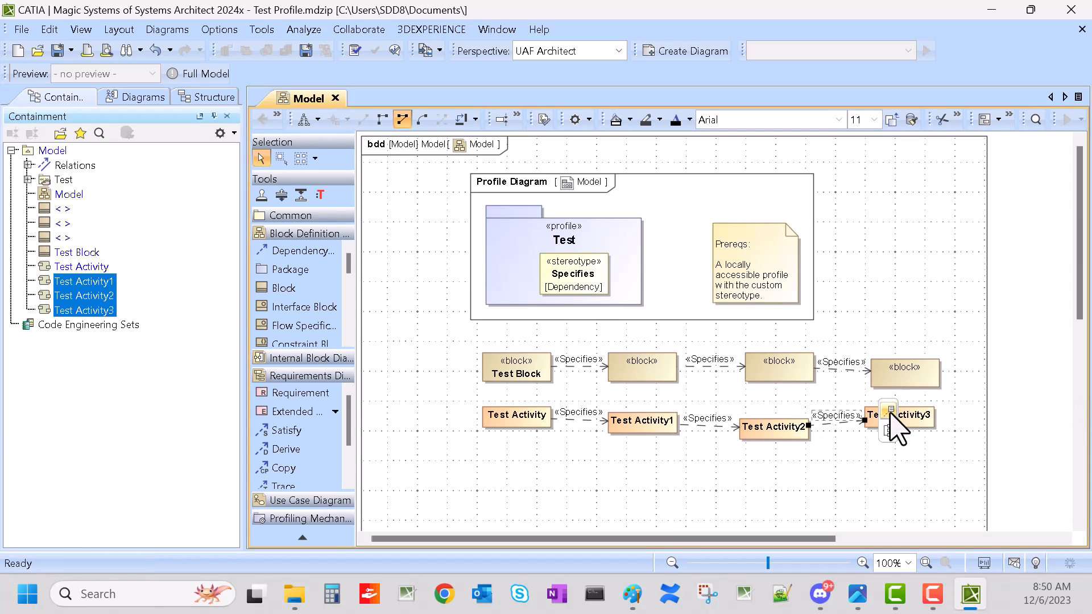